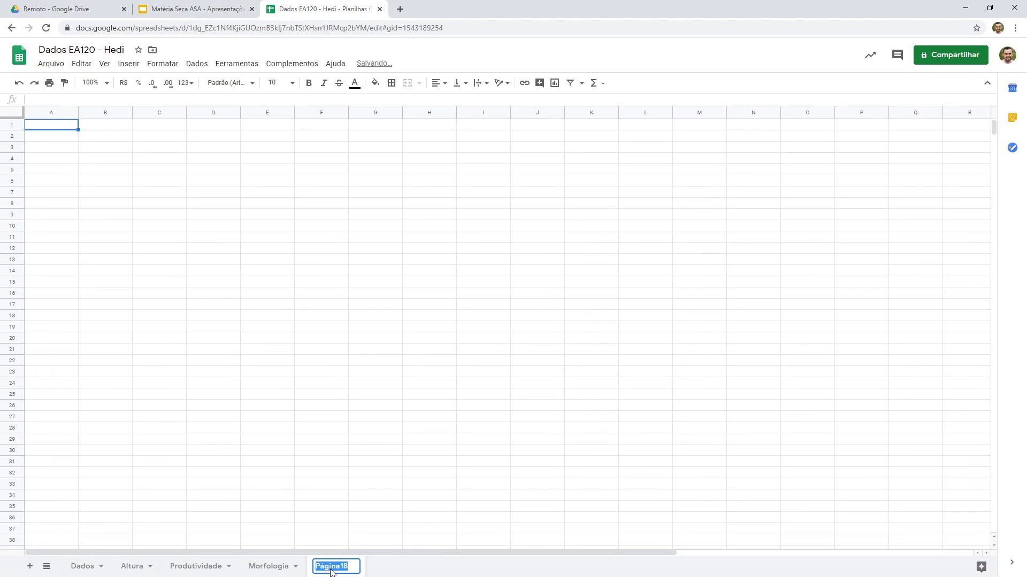
- Rename the new blank sheet as MS
type("MS")
key("Return")
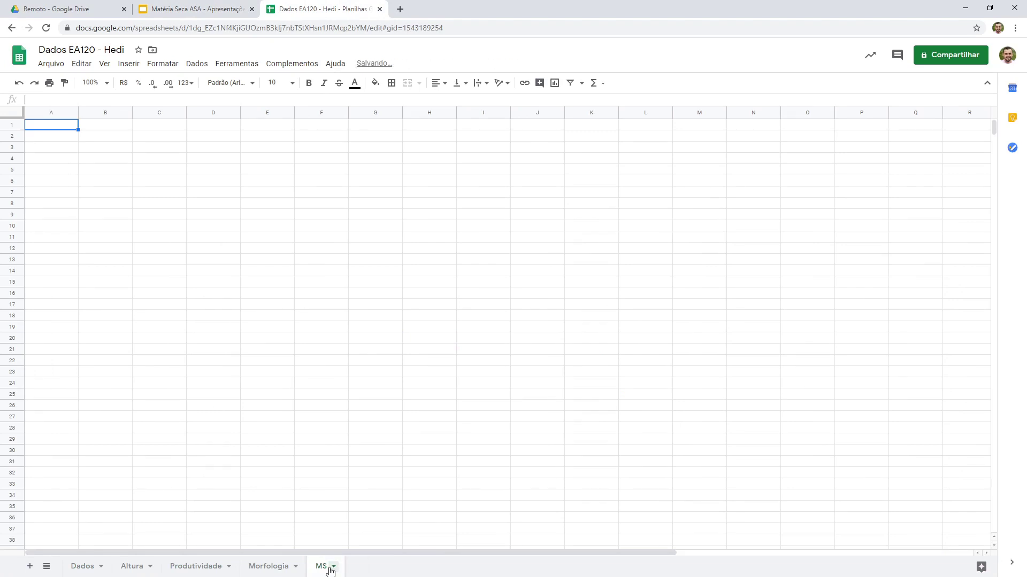
- Copy the Cultivar and Repetição columns, headings included, from the Dados sheet into the MS sheet at A1
left_click(193, 8)
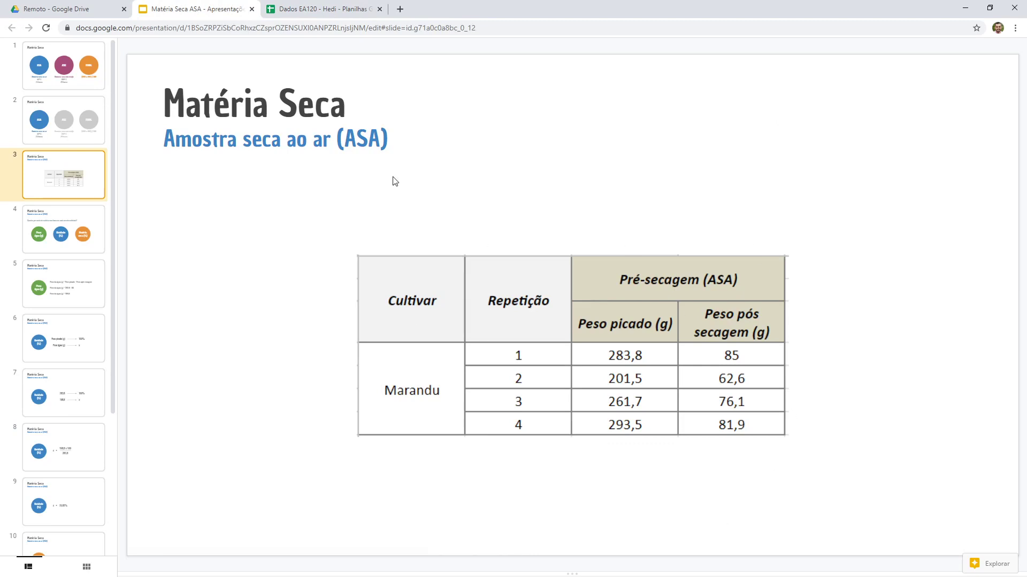
left_click(338, 7)
left_click(83, 566)
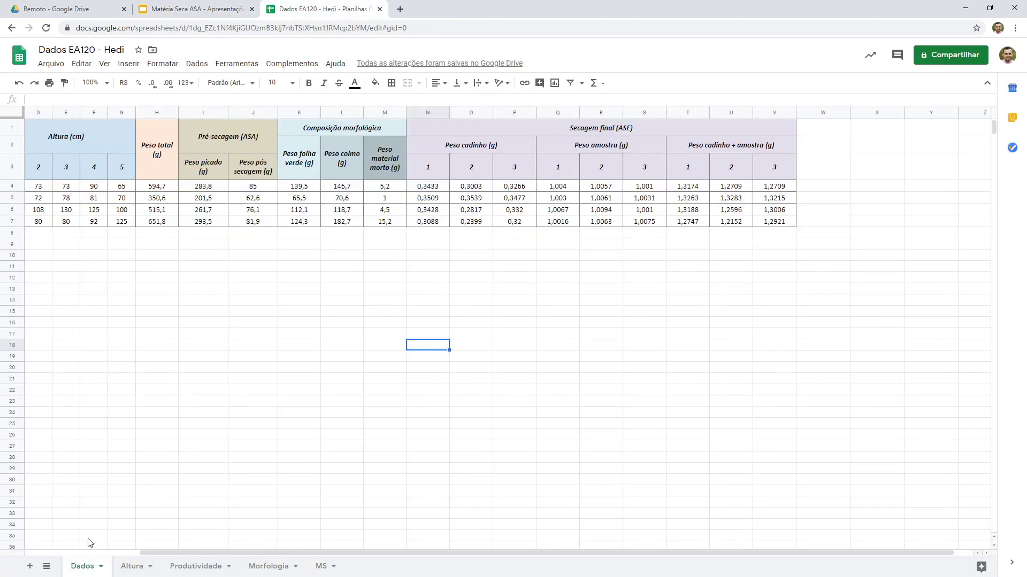
left_click_drag(498, 551, 383, 551)
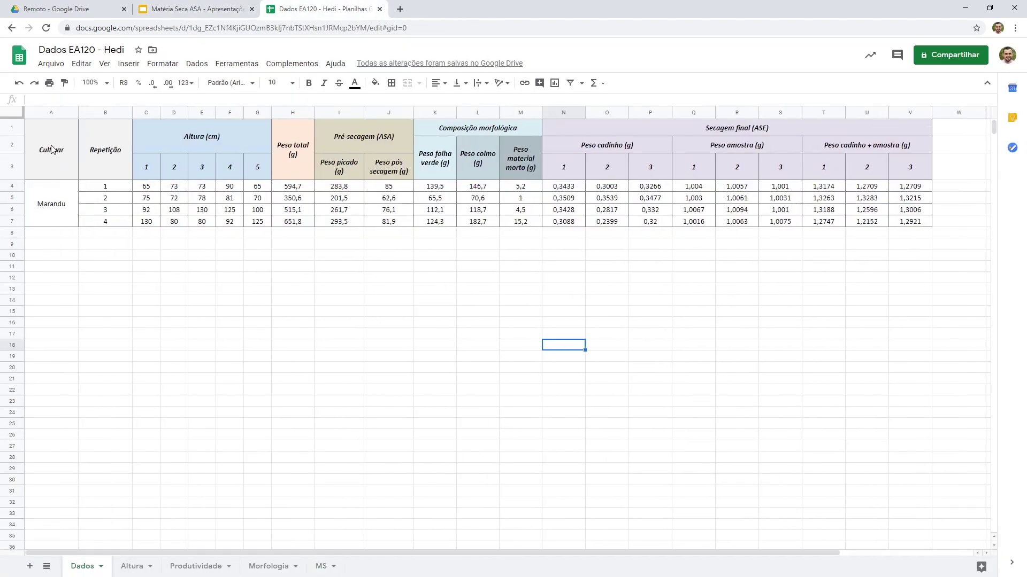
left_click_drag(51, 150, 102, 220)
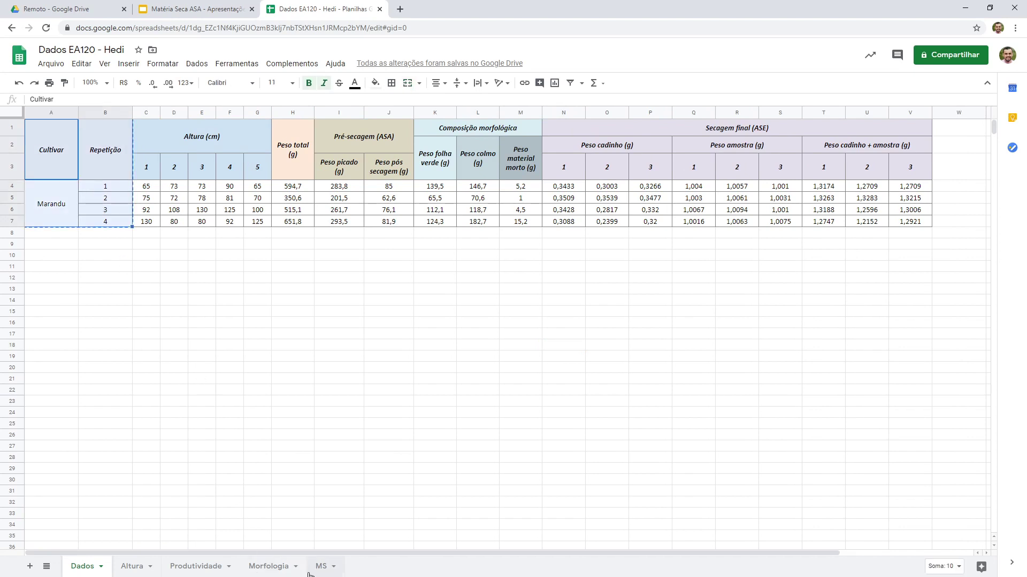
left_click(321, 567)
left_click(48, 127)
key("ctrl+v")
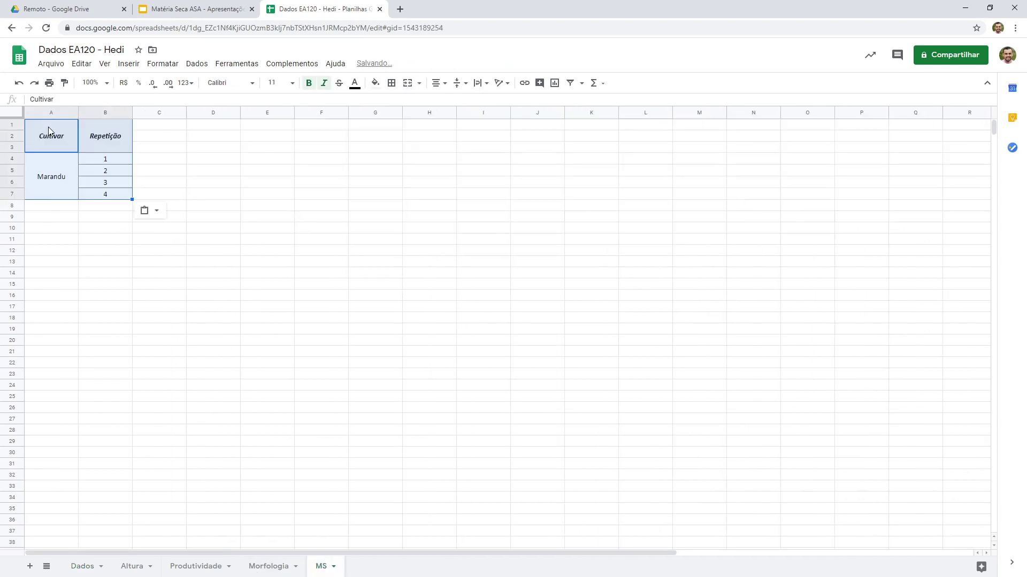
- Copy the Pré-secagem (ASA) block from Dados into MS at C1, and clear the pasted weights in C4:D7
left_click(85, 568)
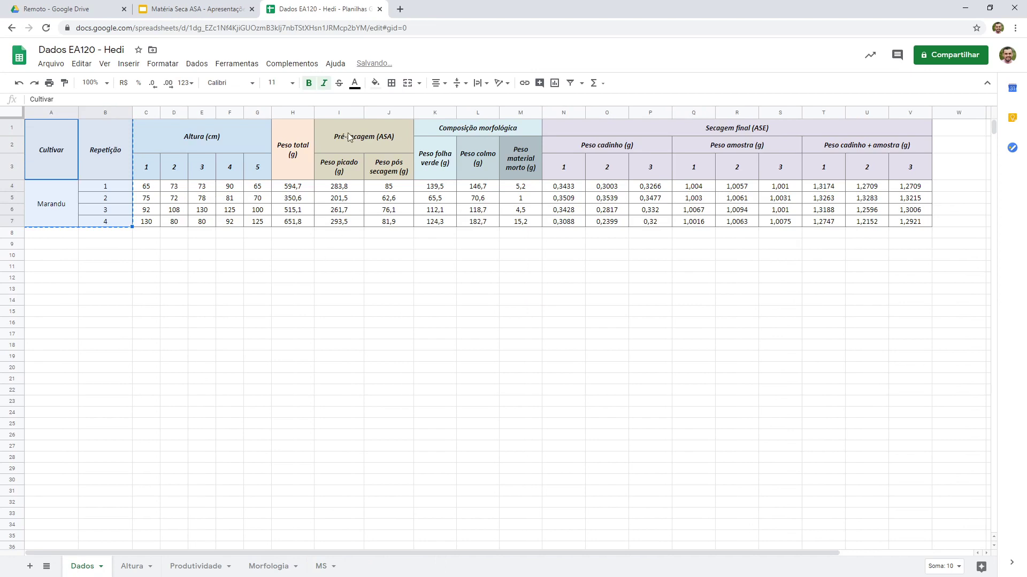
left_click_drag(348, 137, 356, 222)
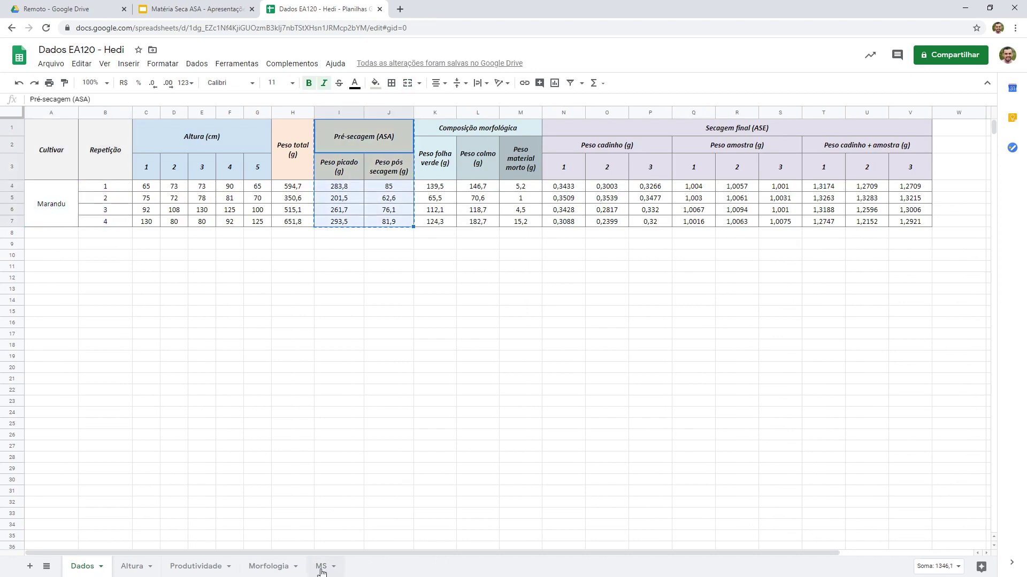
left_click(321, 567)
left_click(147, 127)
key("ctrl+v")
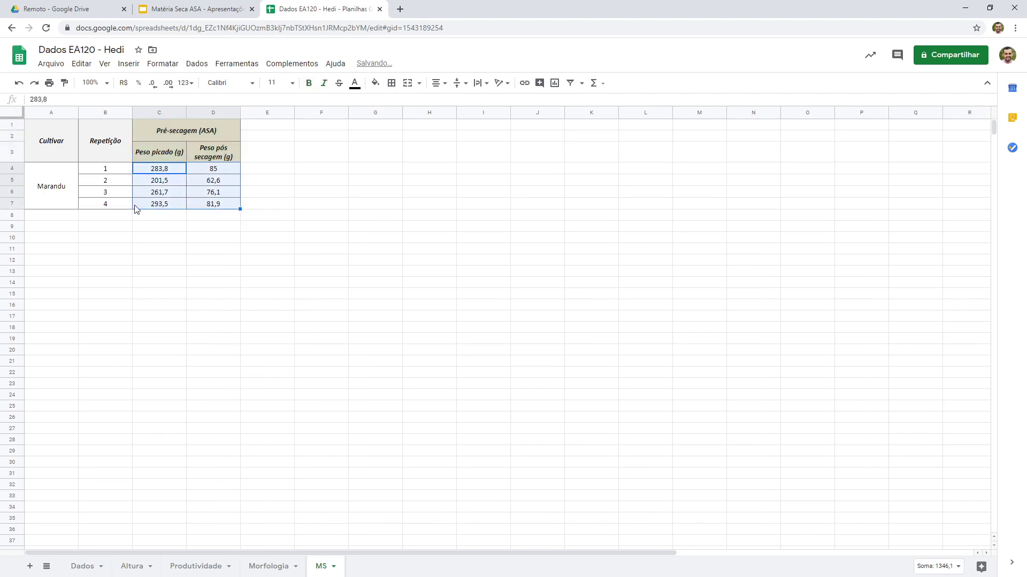
- Replace the Marandu text in the merged cell A4 of MS with the reference =Dados!A4
left_click(67, 195)
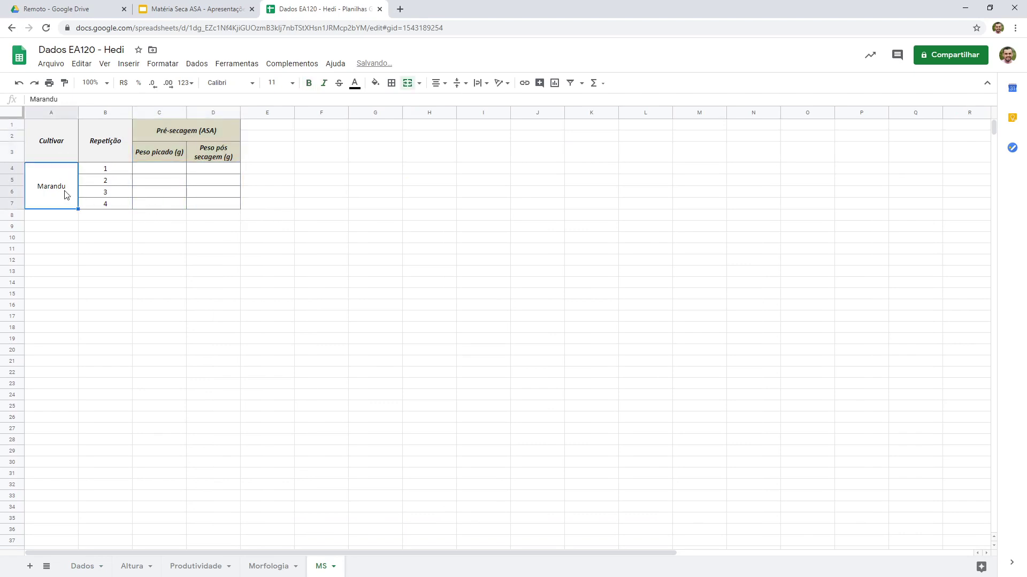
type("=")
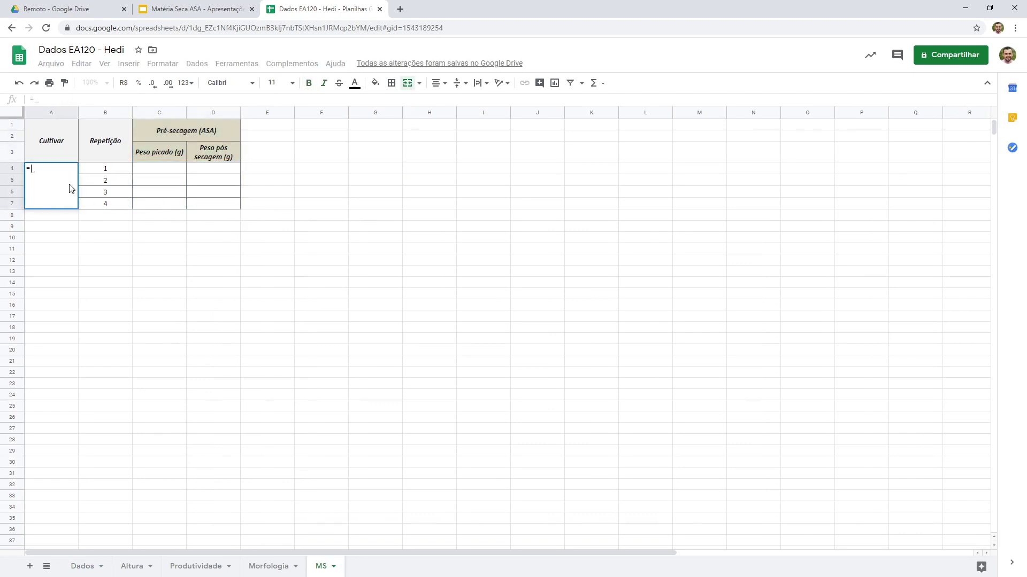
left_click(83, 568)
left_click(54, 218)
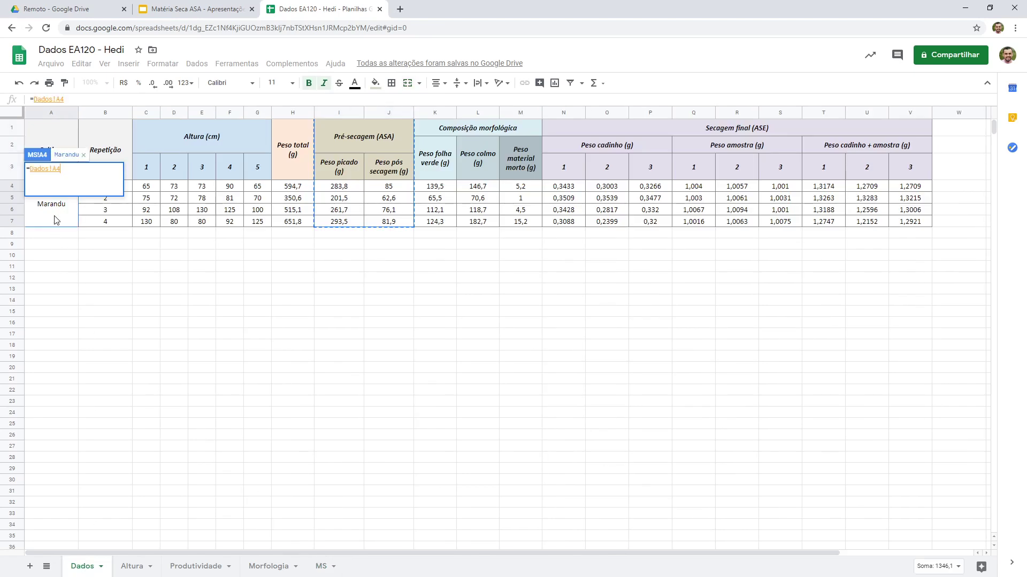
key("Return")
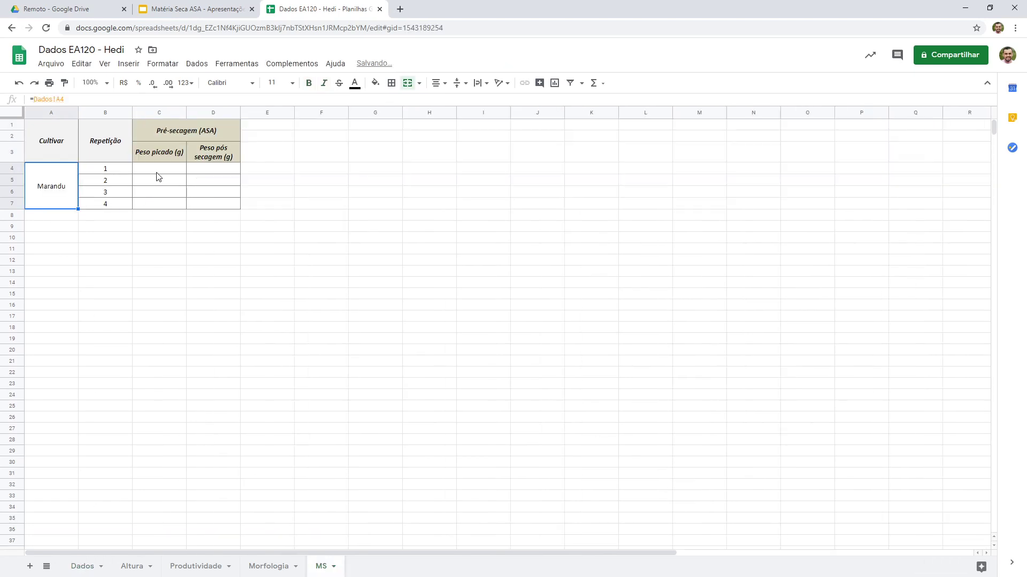
- Link the first Peso picado (g) value, cell C4 of MS, to the source data with =Dados!I4
left_click(156, 173)
type("=")
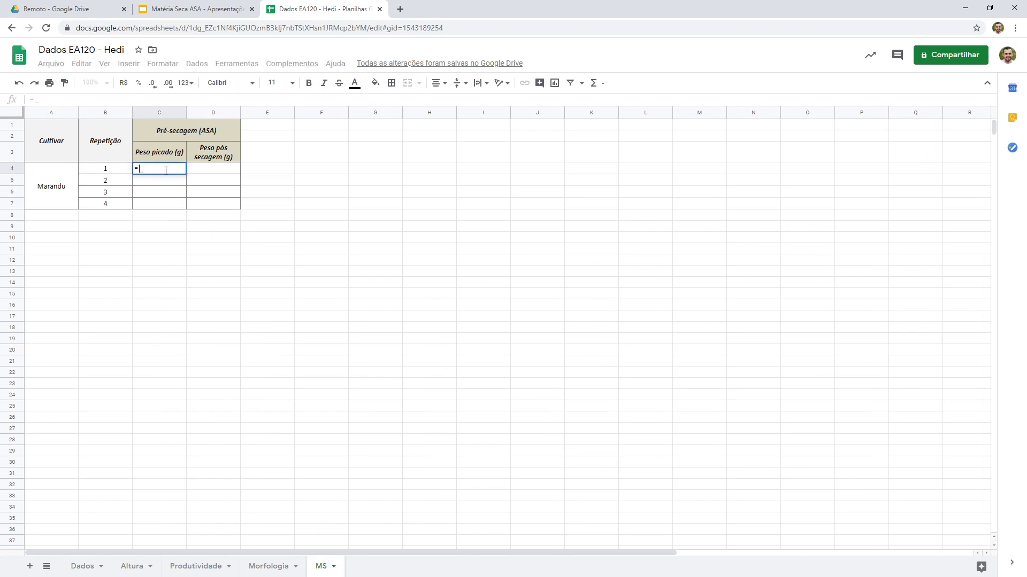
left_click(90, 570)
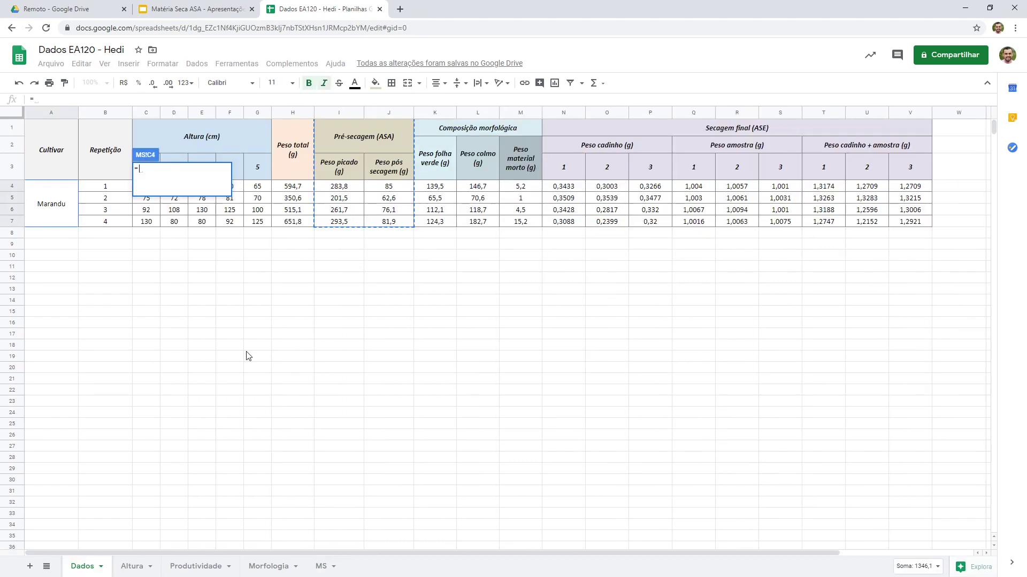
left_click(343, 188)
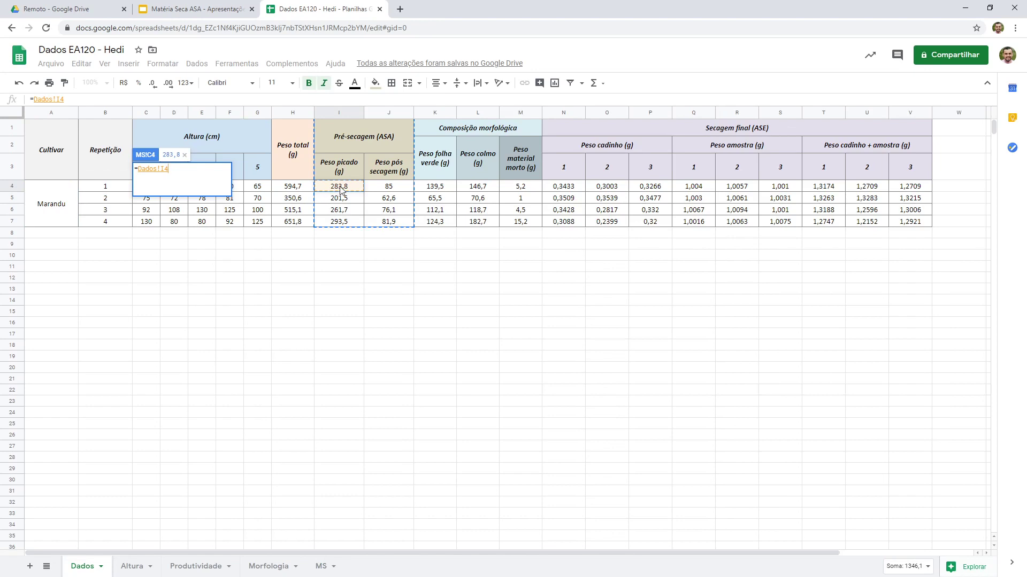
key("Return")
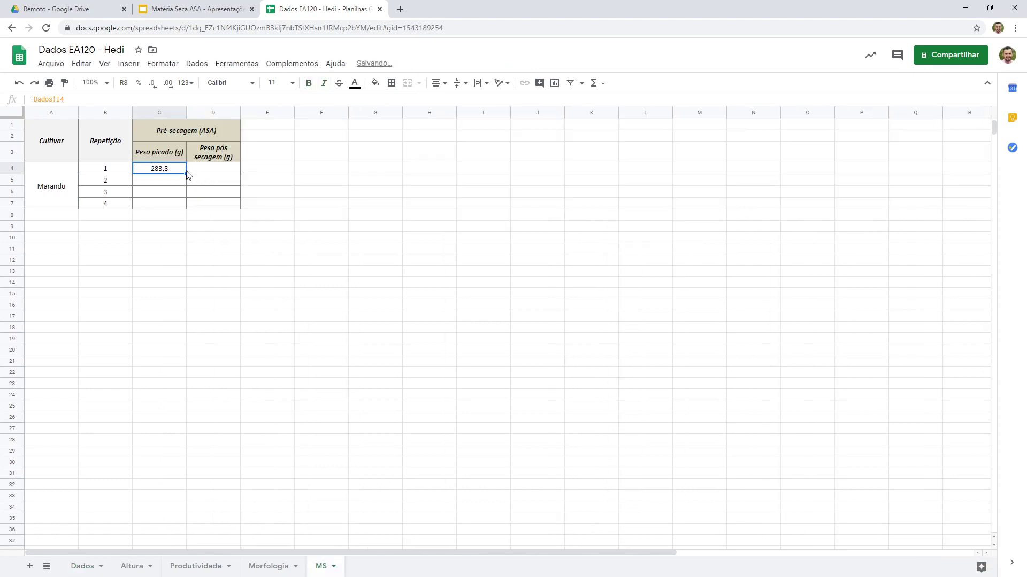
- Fill the C4 reference across both weight columns through D7, and check the formula in D7
left_click_drag(185, 175, 227, 208)
double_click(225, 205)
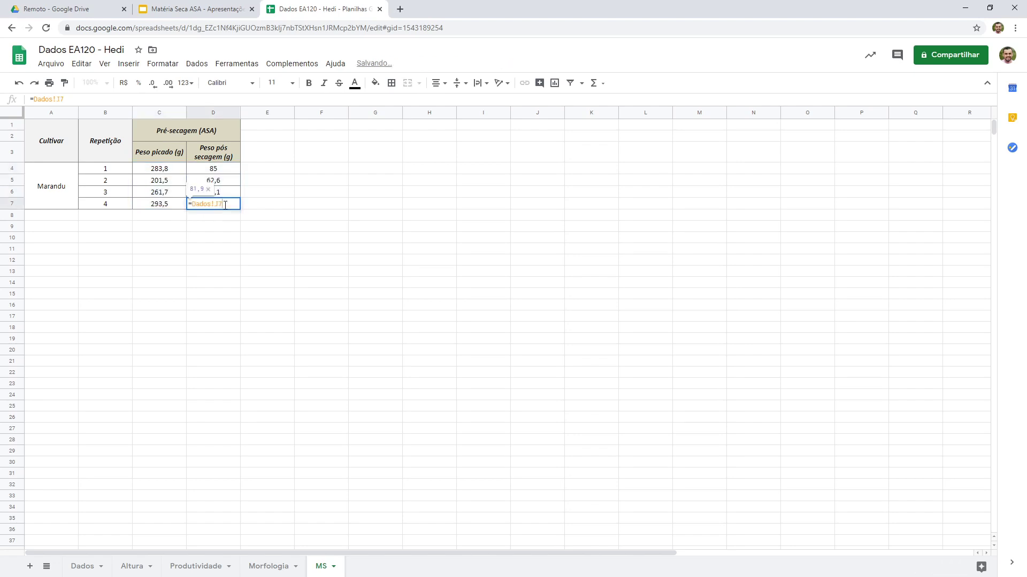
key("Escape")
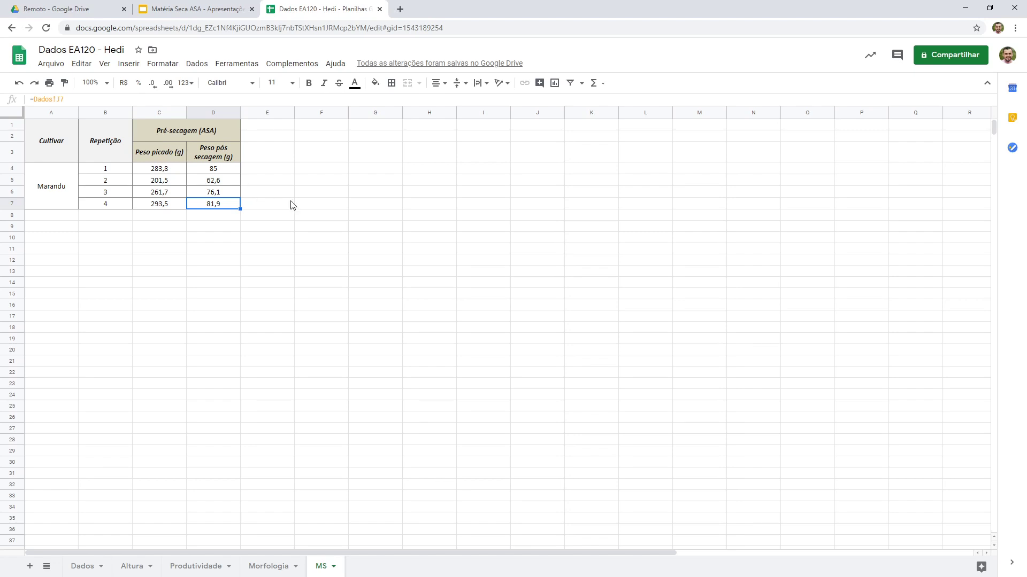
- Review presentation slides 3 to 5 for the ASA variables and the Peso da água (g) calculation, and return to the spreadsheet
left_click(204, 5)
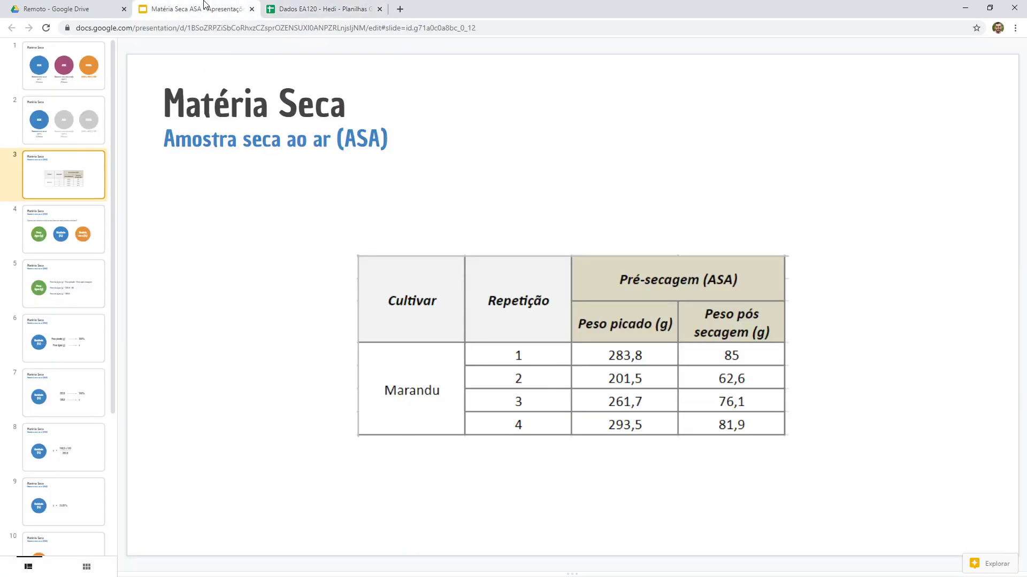
left_click(77, 222)
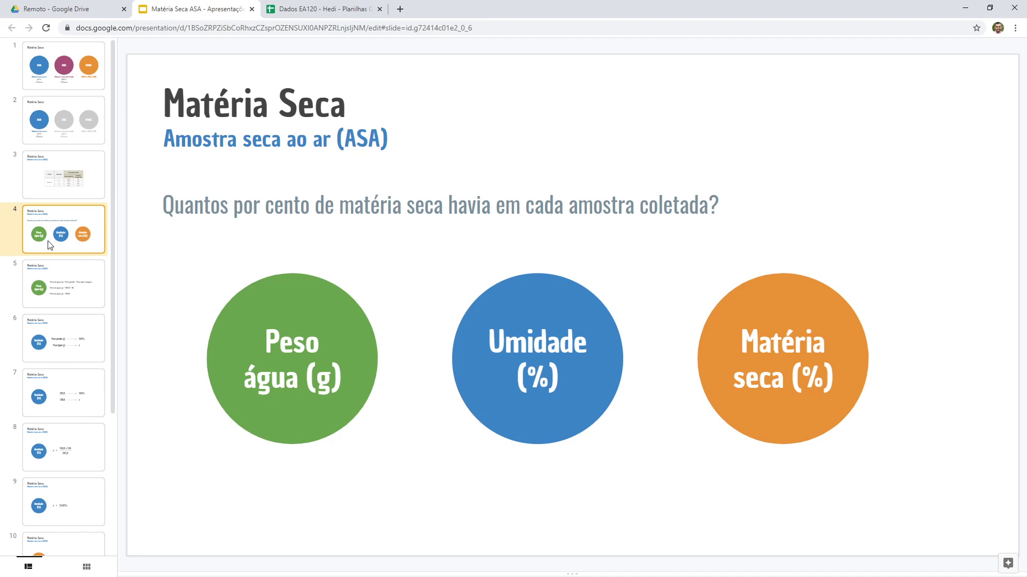
left_click(54, 291)
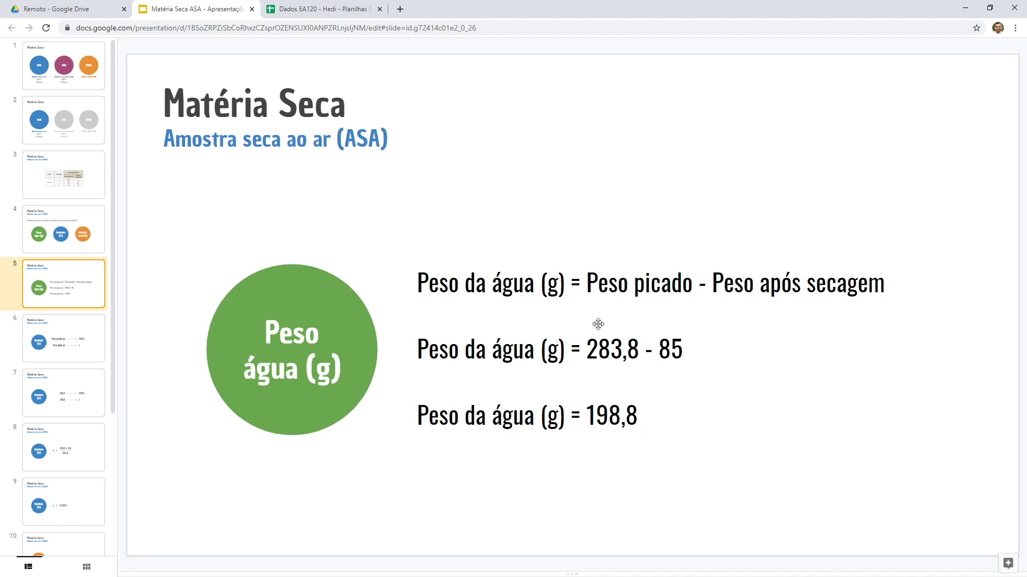
left_click(342, 6)
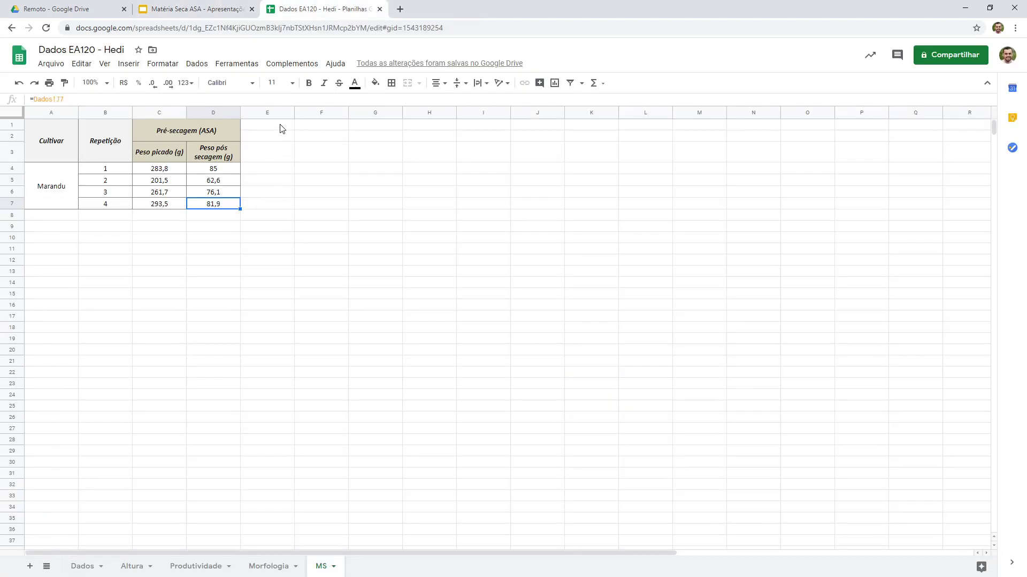
left_click_drag(284, 128, 278, 156)
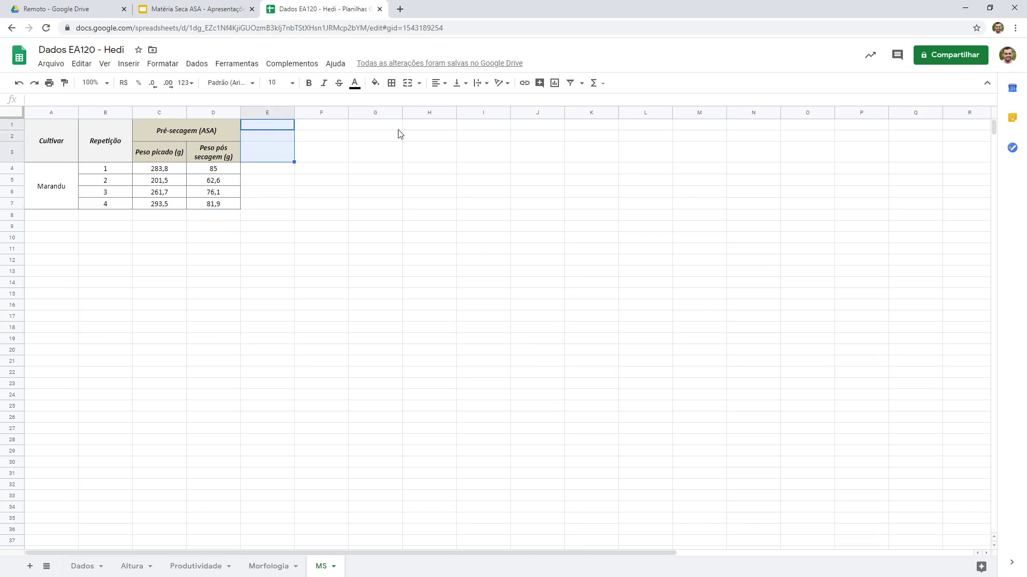
left_click(408, 84)
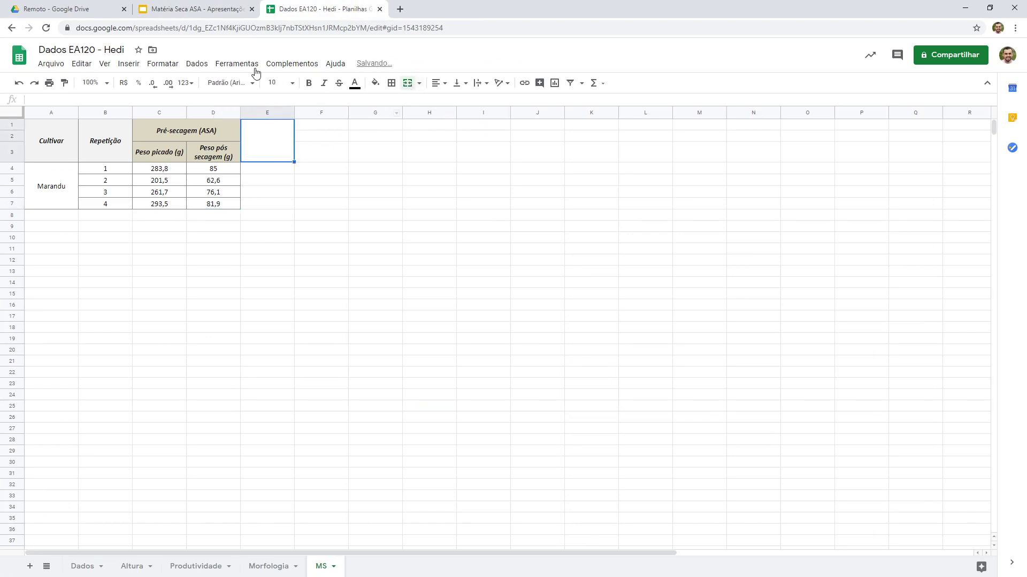
double_click(259, 147)
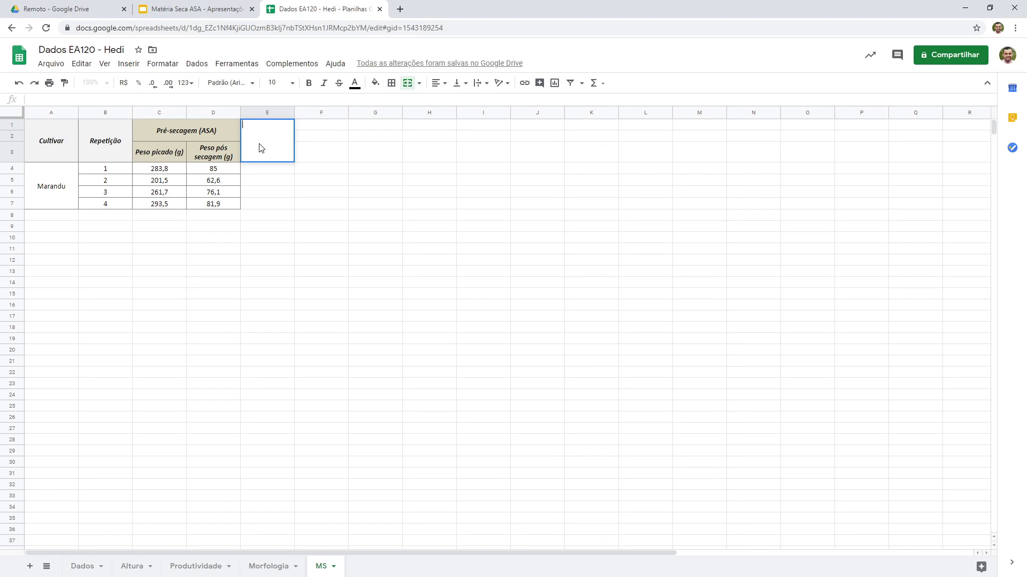
left_click(266, 186)
left_click(265, 147)
- Extend the merged Pré-secagem (ASA) heading across C1:H2
left_click(218, 133)
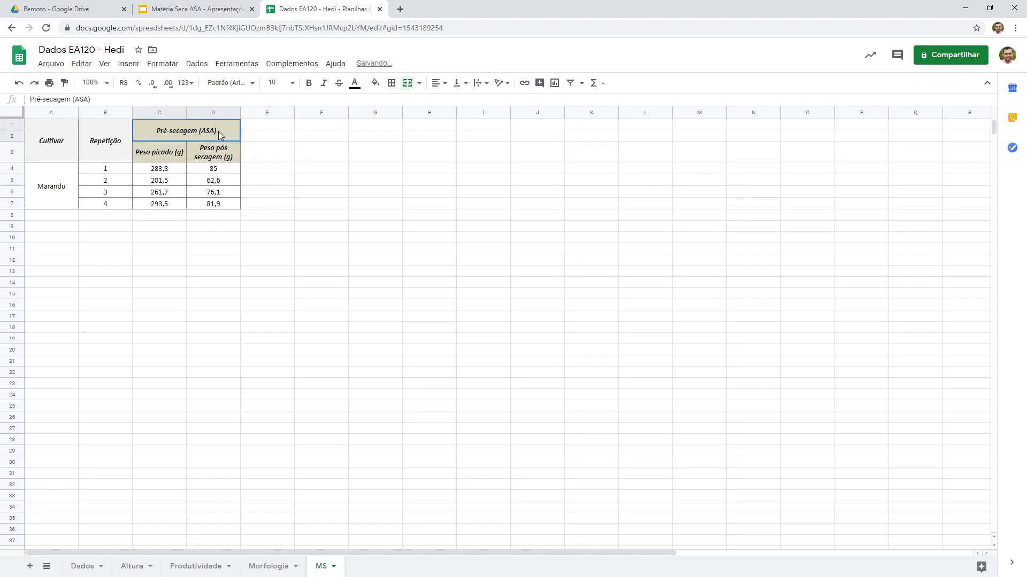
left_click_drag(218, 134, 424, 130)
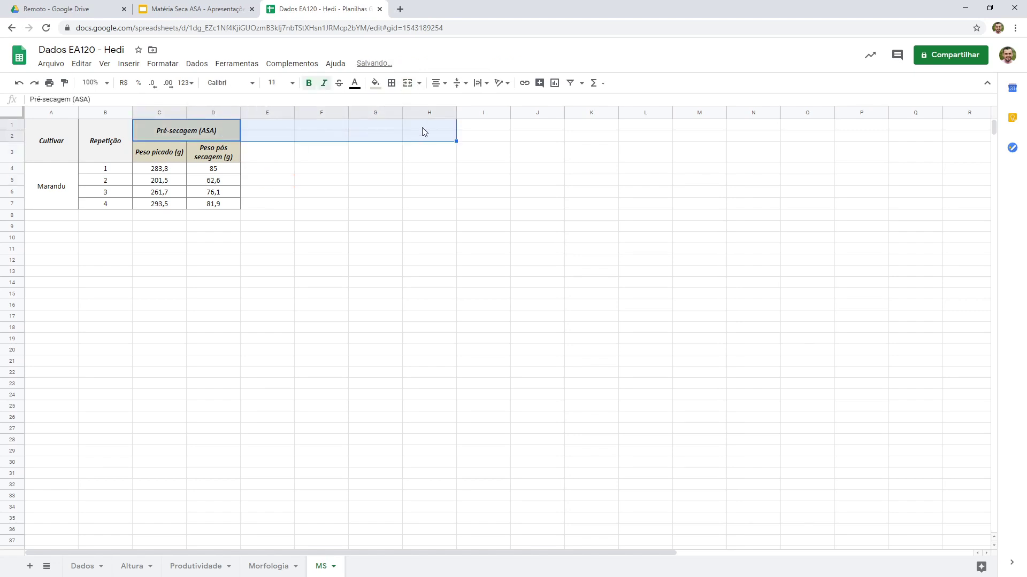
left_click(409, 85)
- Enter the column heading "Peso água (g)" in cell E3
left_click(270, 155)
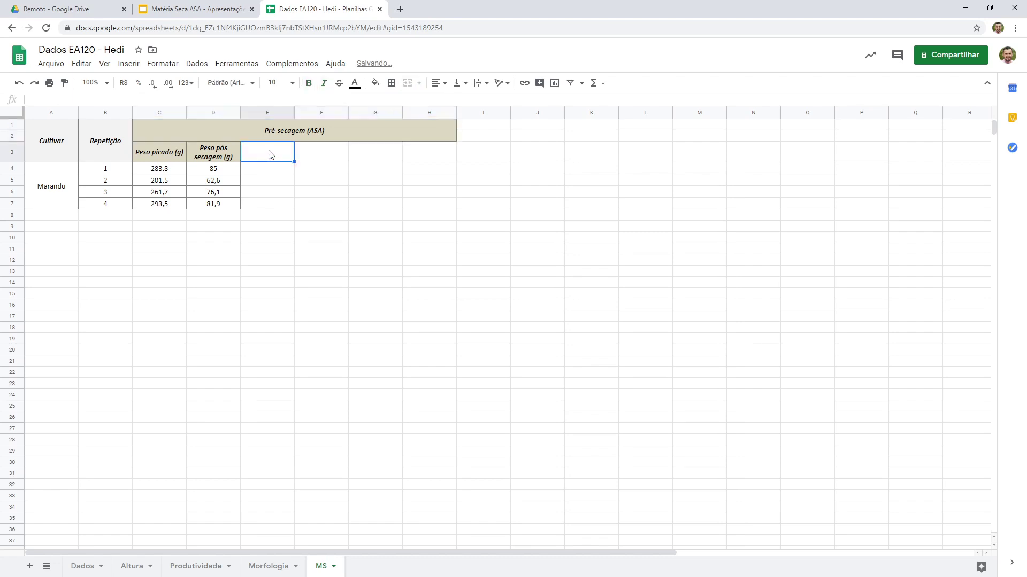
type("Peso água (g")
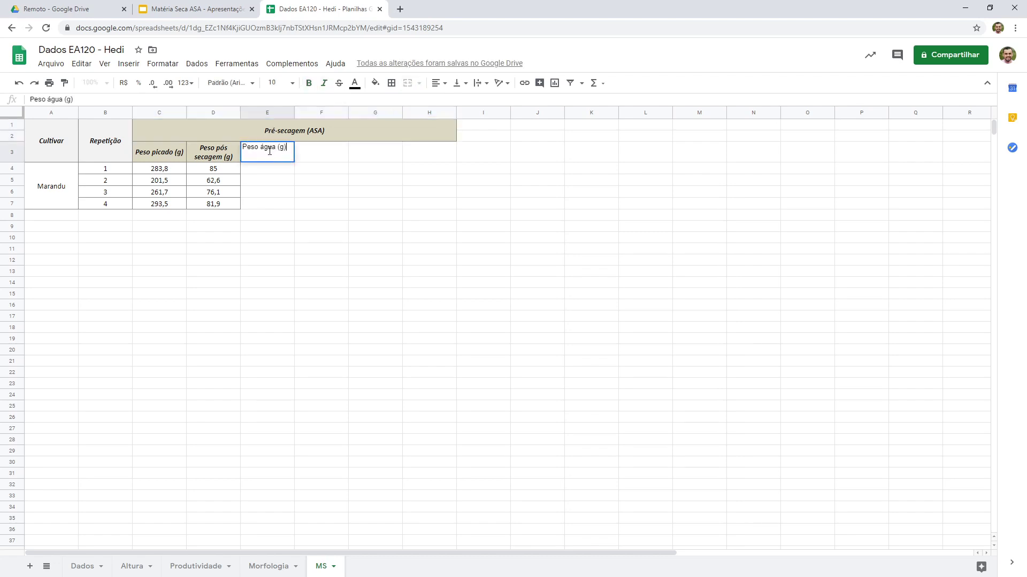
key("Return")
- Center the Peso água (g) heading in E3 horizontally and vertically
left_click(270, 151)
left_click(446, 85)
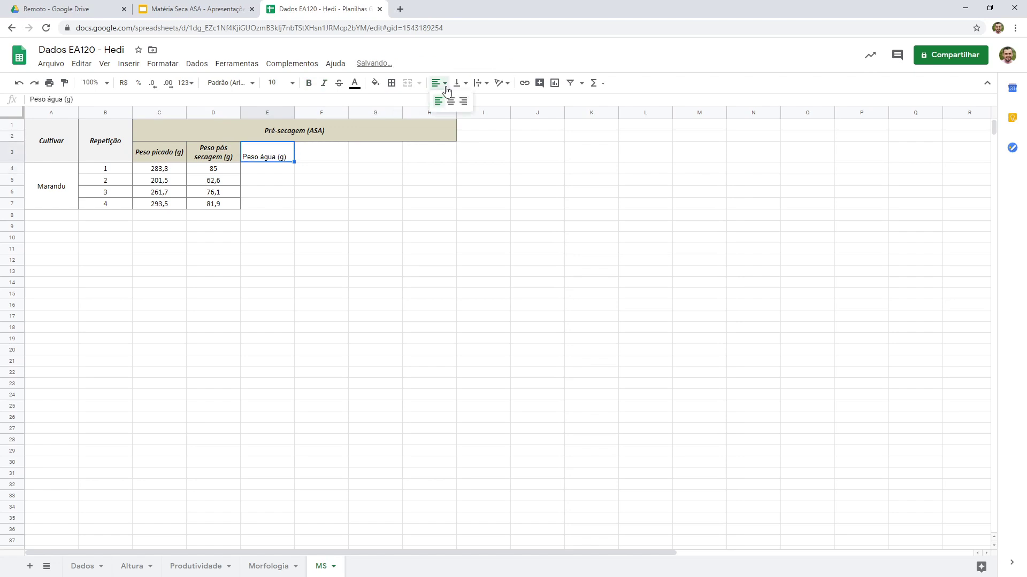
left_click(451, 101)
left_click(459, 83)
left_click(469, 101)
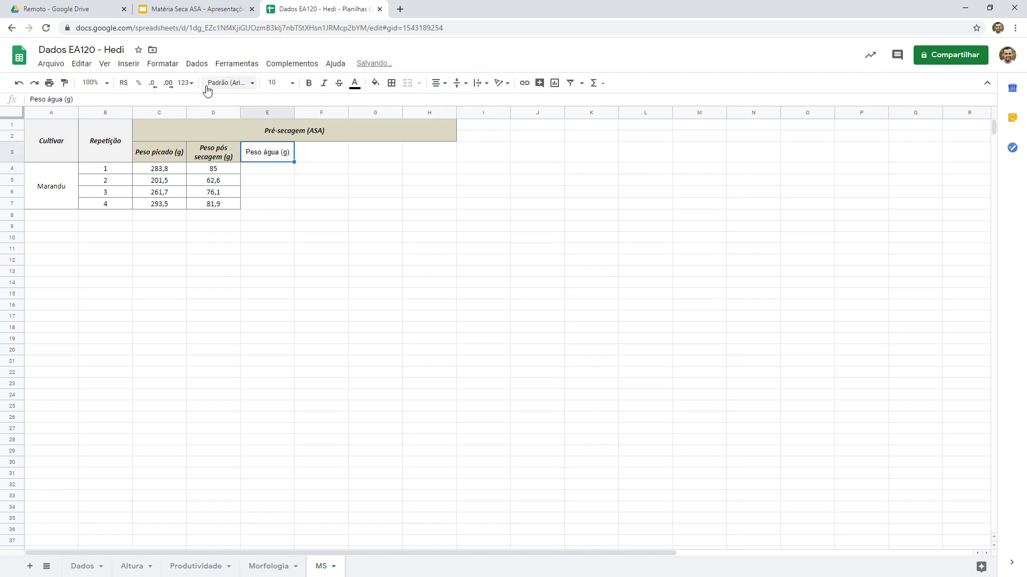
- Check the variable names on the presentation's slide 4 and enter the column heading "Umidade (%)" in cell F3 of the spreadsheet
left_click(184, 8)
key("Up")
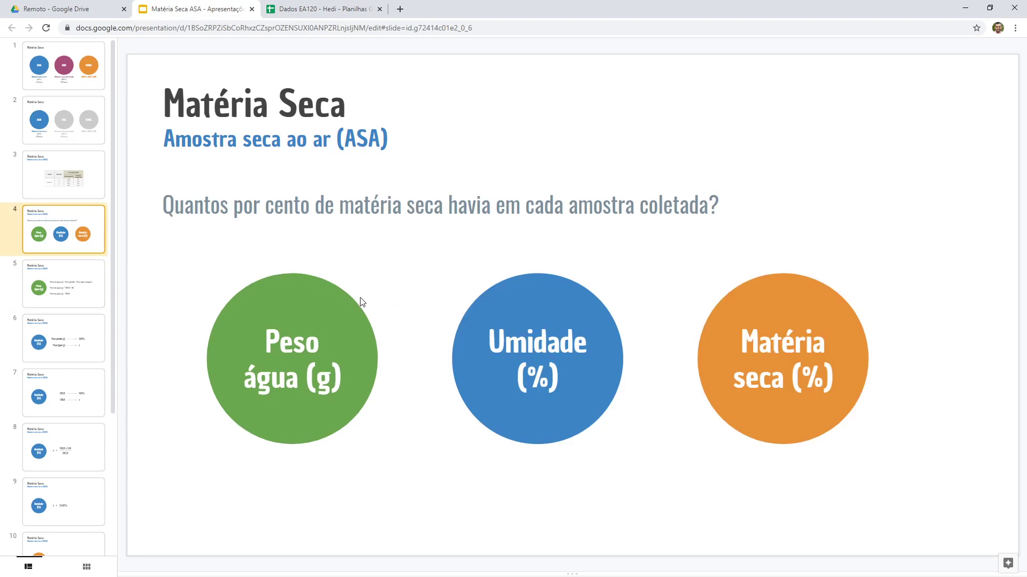
left_click(360, 7)
left_click(315, 163)
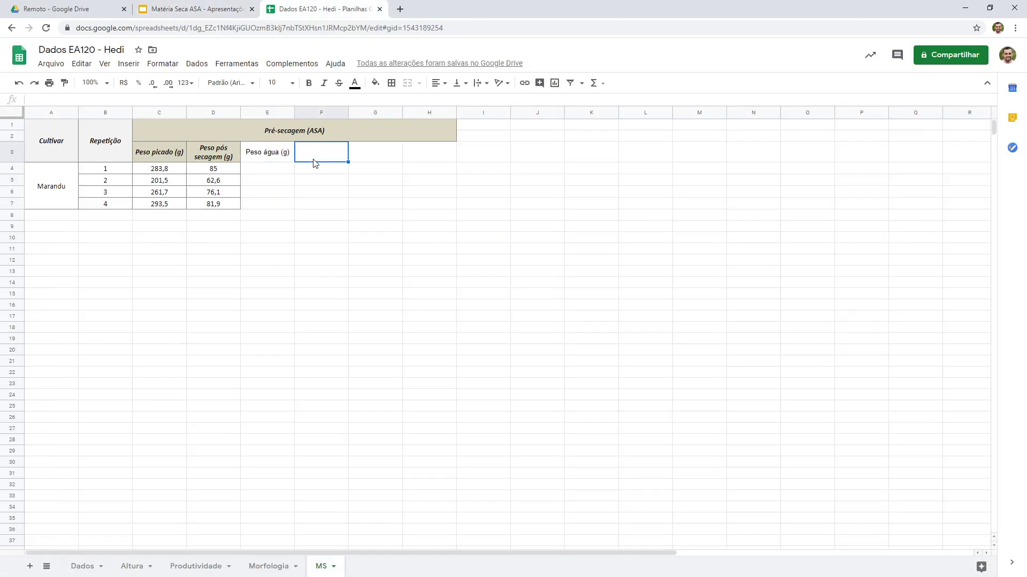
double_click(315, 164)
type("Umi")
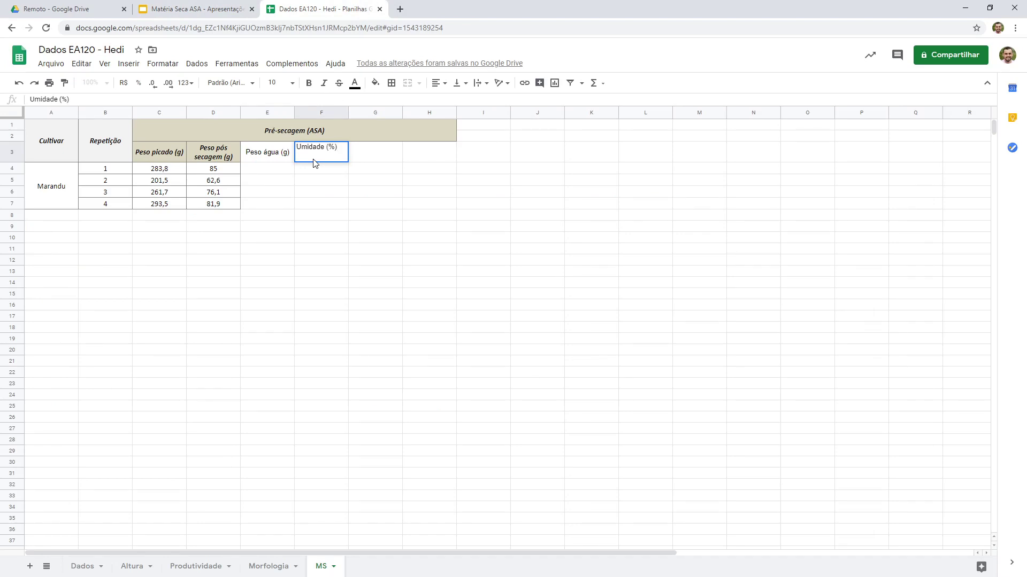
type("dade (%)")
- Enter the column heading "Matéria Seca (%)" in cell G3
double_click(388, 157)
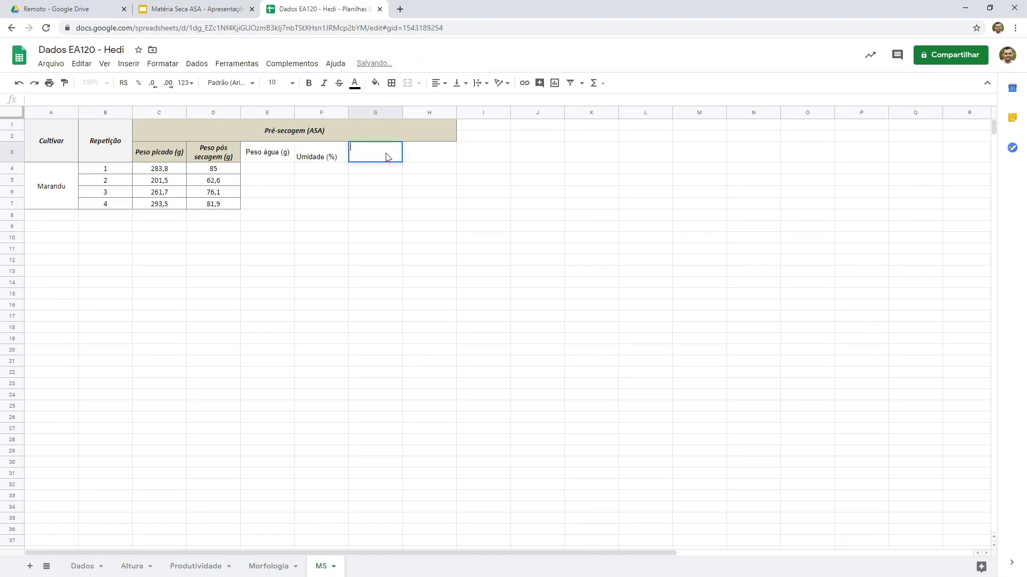
type("Matéria S")
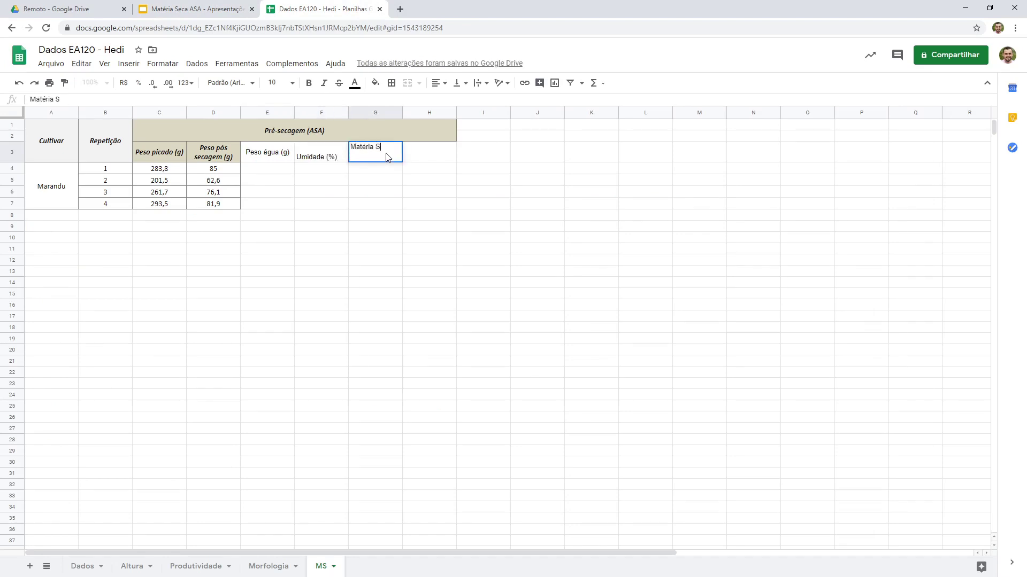
type("eca (%)")
key("Return")
left_click(388, 156)
- Enter the column heading "Média Matéria Seca (%)" in cell H3
double_click(422, 159)
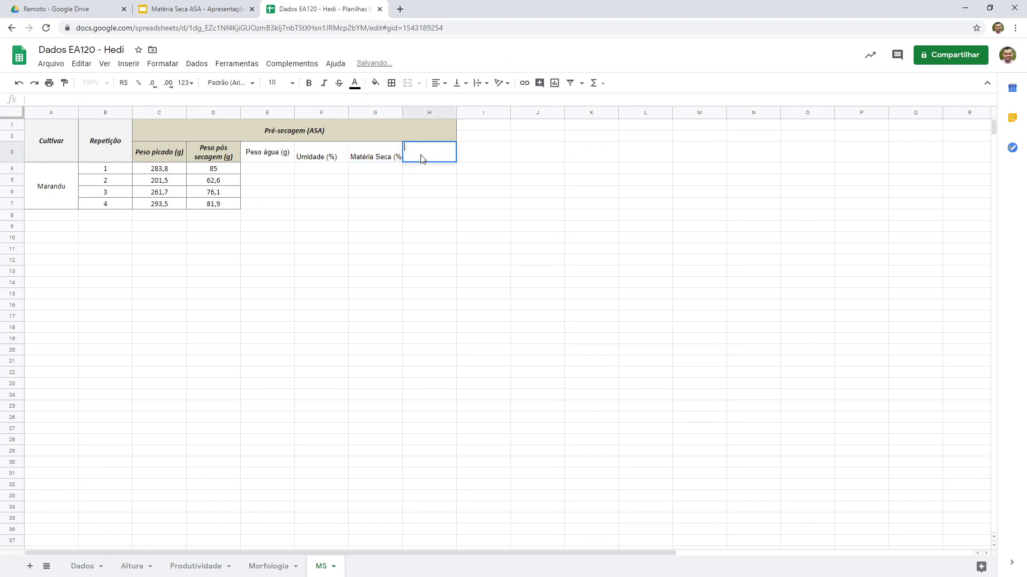
type("Média Mat")
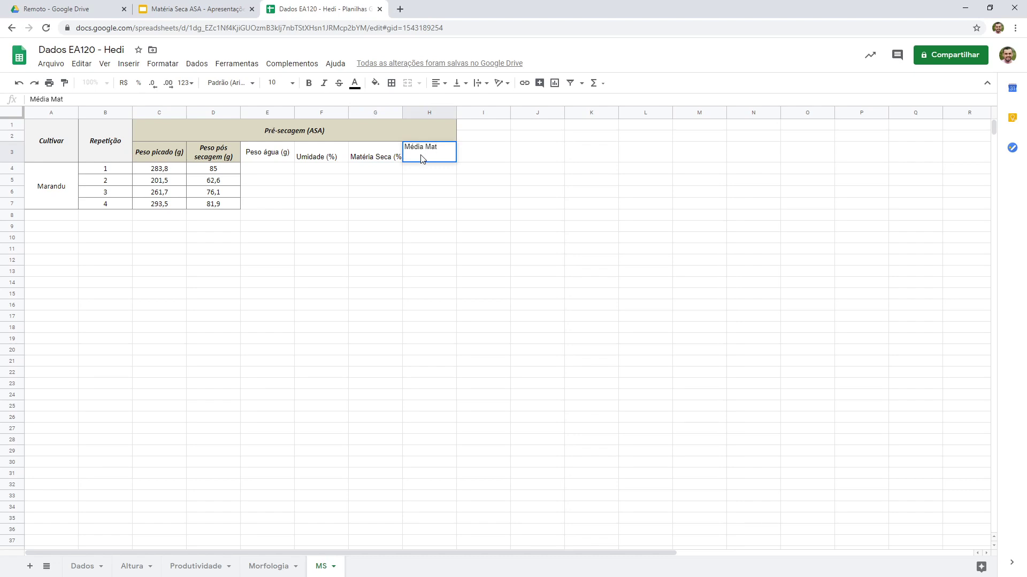
type("éria se")
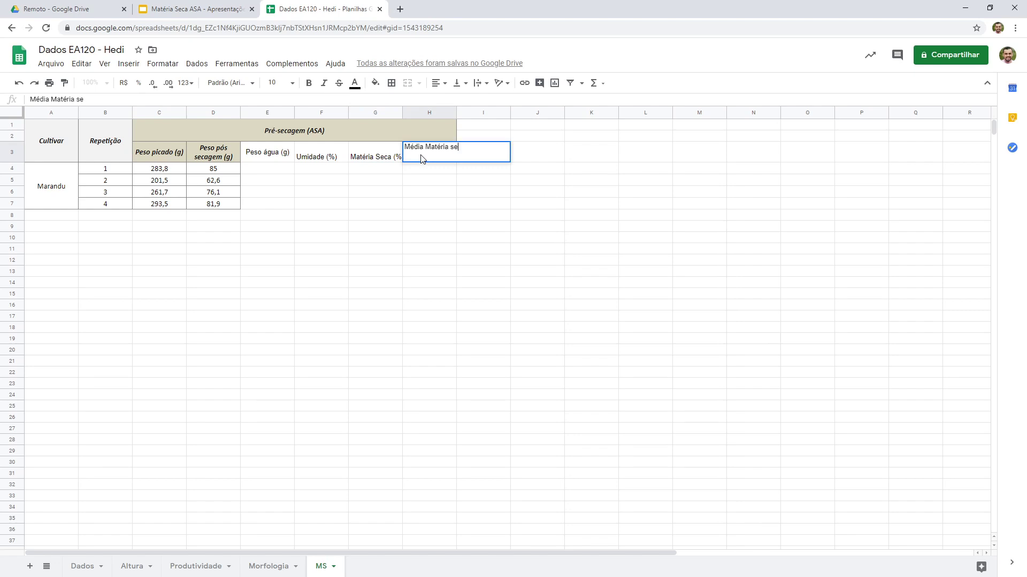
key("BackSpace")
type("Seca (%)")
key("Return")
- Format the headings in E3:H3 with wrapped text, horizontal and vertical centering, bold and italic
left_click_drag(422, 159, 282, 161)
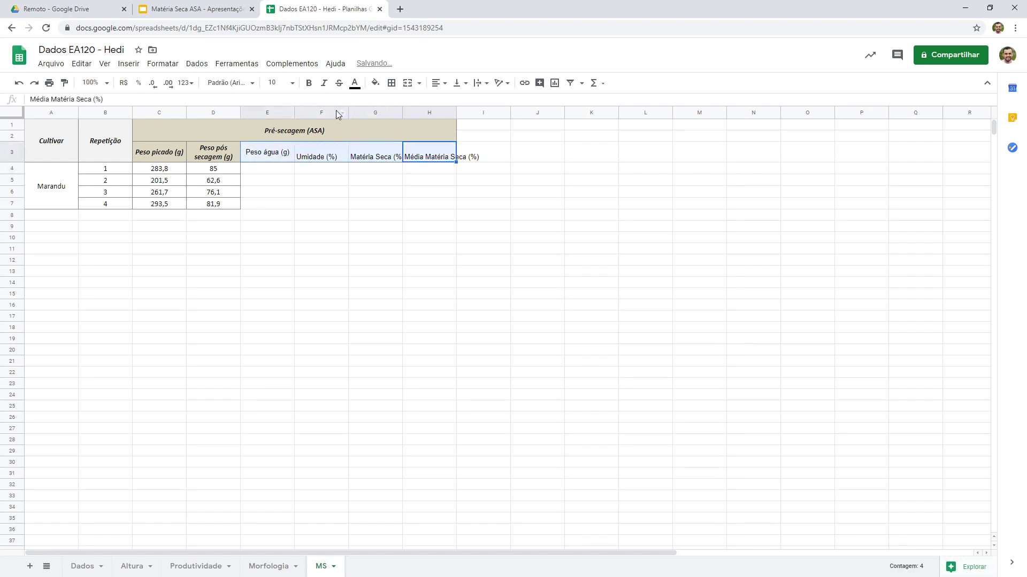
left_click(477, 84)
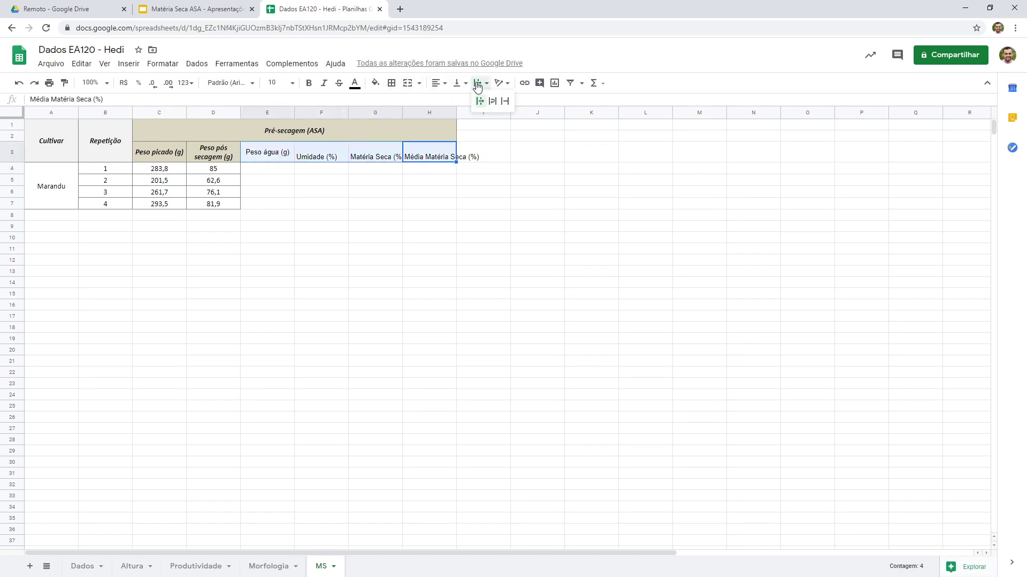
left_click(492, 101)
left_click(458, 84)
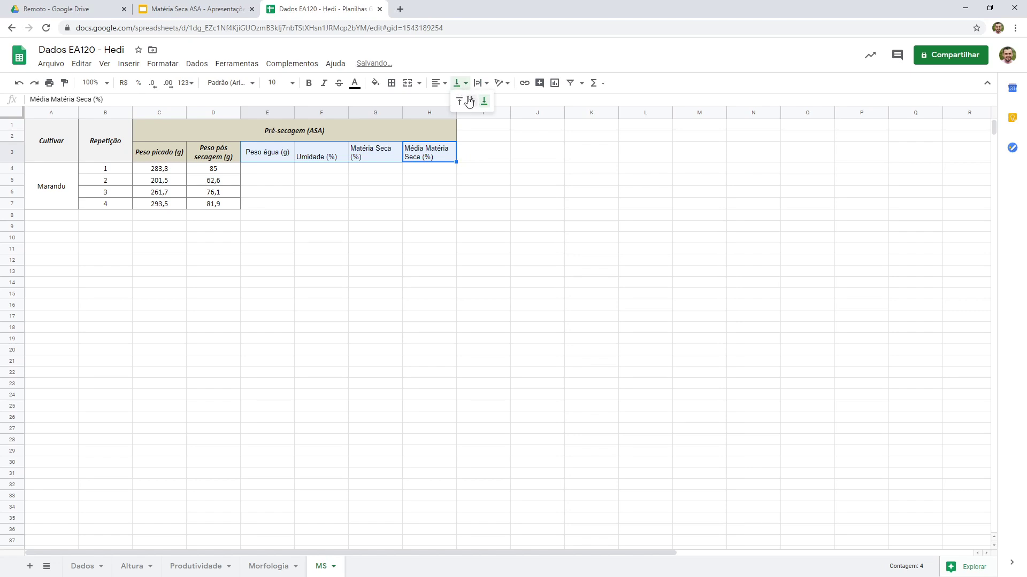
left_click(469, 102)
left_click(439, 82)
left_click(451, 102)
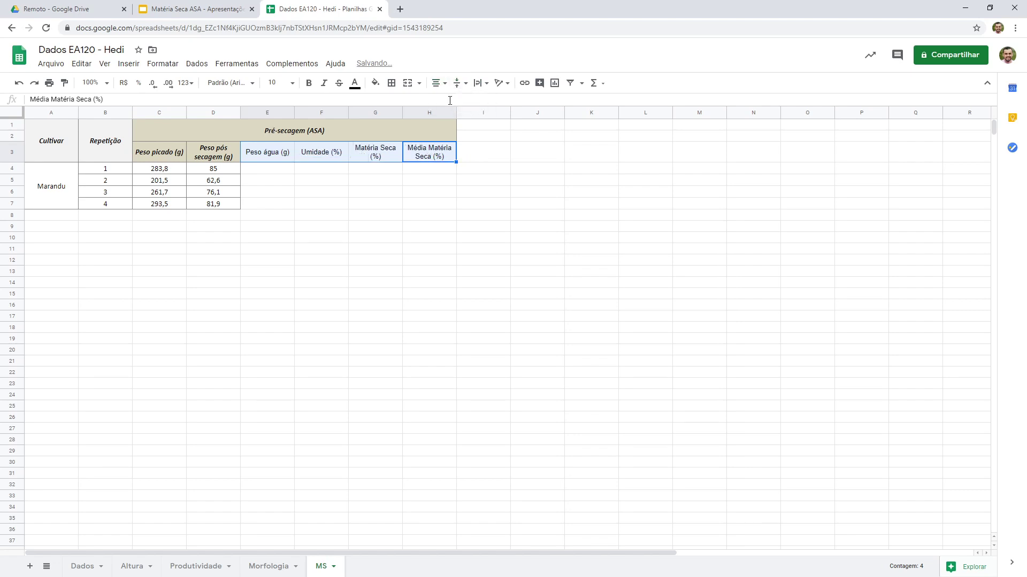
left_click(308, 85)
left_click(324, 83)
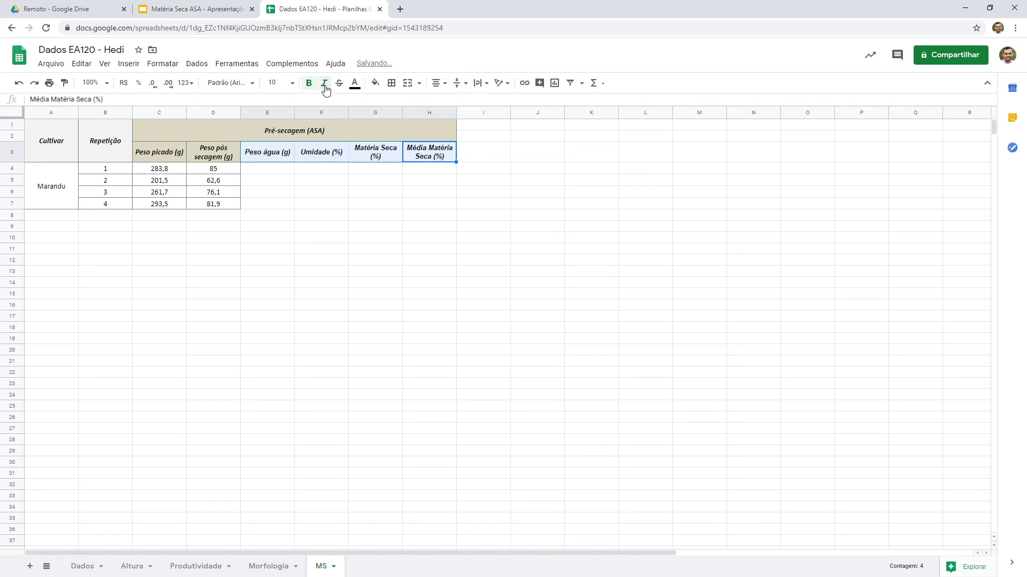
- Fill the Peso água (g) and Umidade (%) heading cells E3:F3 with light blue
left_click(262, 156)
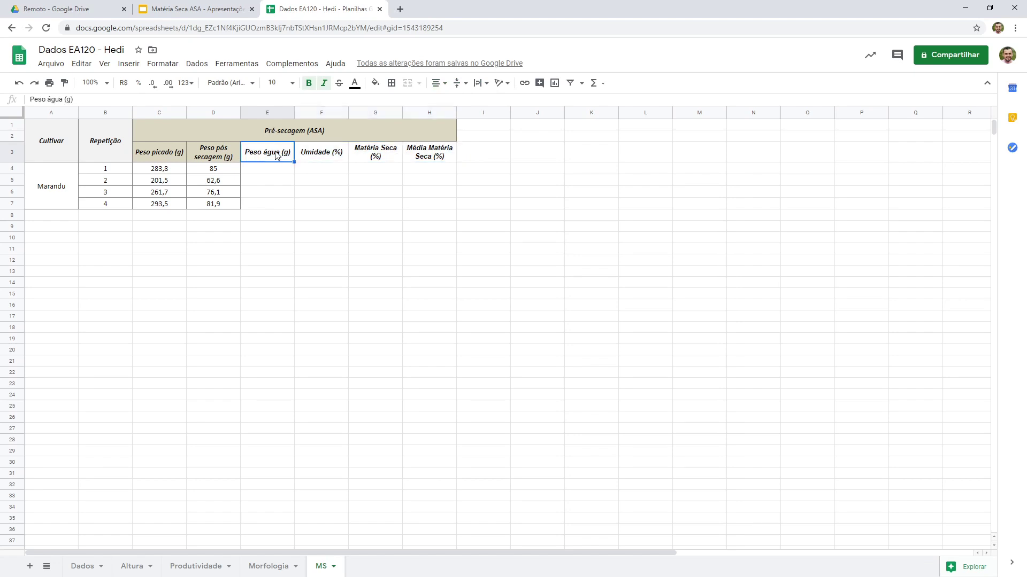
left_click_drag(276, 155, 316, 154)
left_click(355, 83)
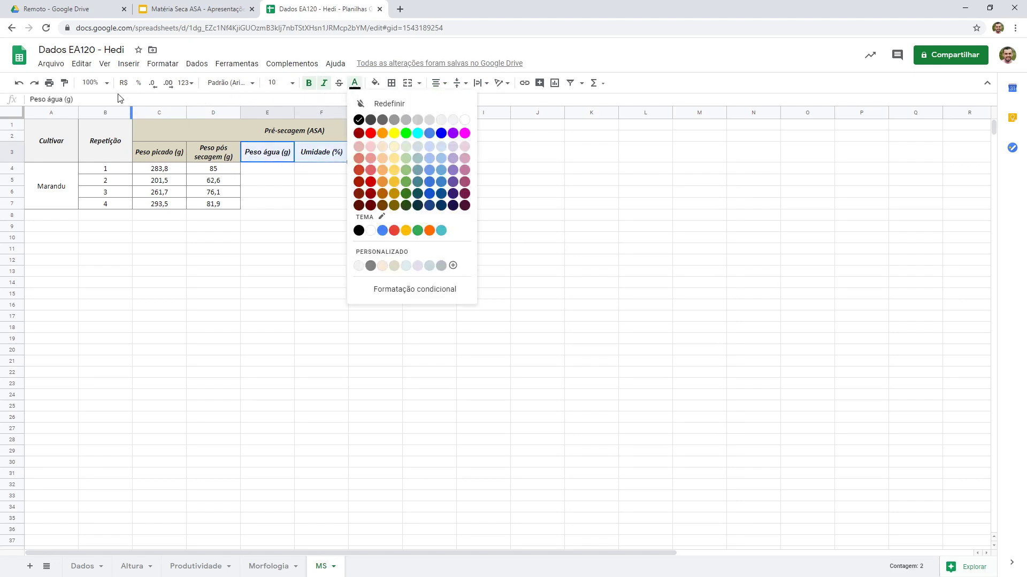
left_click(378, 87)
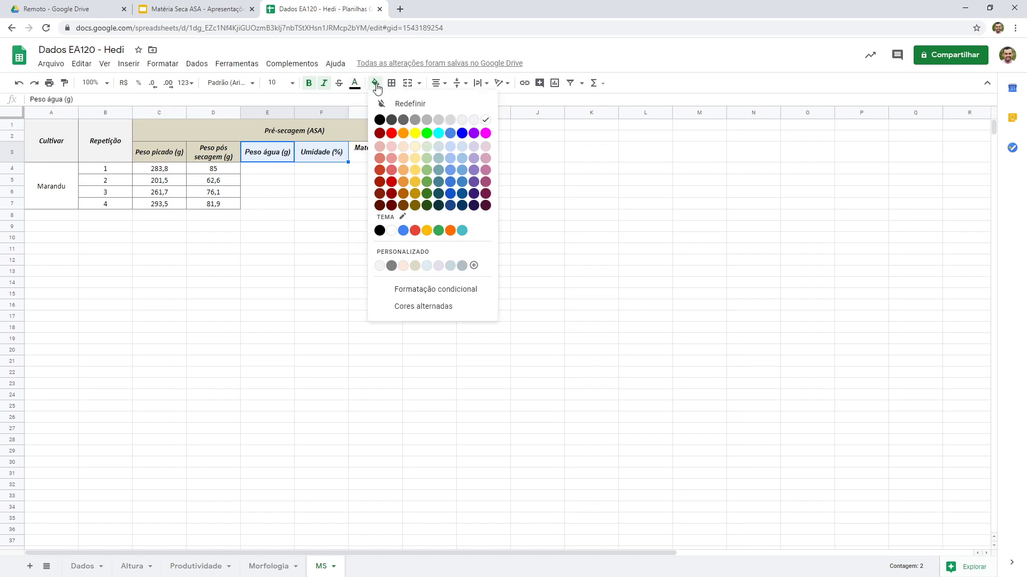
left_click(455, 154)
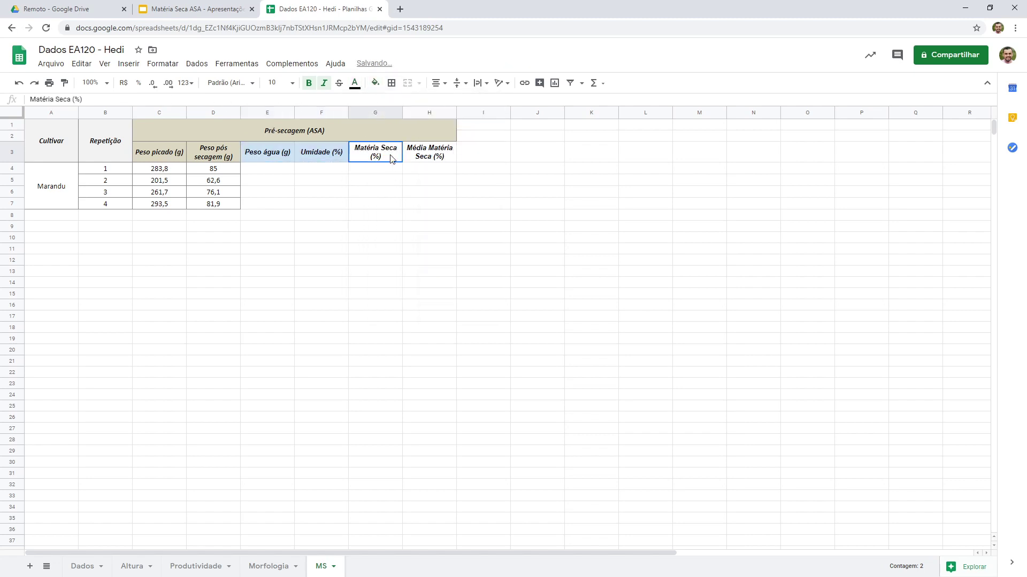
- Fill the Matéria Seca (%) and Média Matéria Seca (%) heading cells G3:H3 with light orange
left_click_drag(394, 153, 406, 152)
left_click(375, 83)
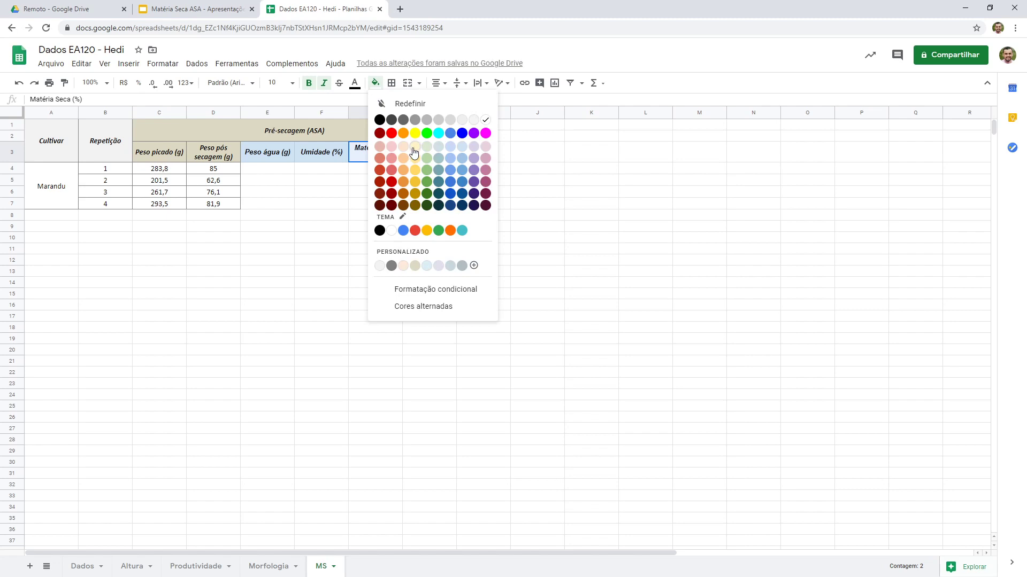
left_click(403, 146)
left_click(398, 169)
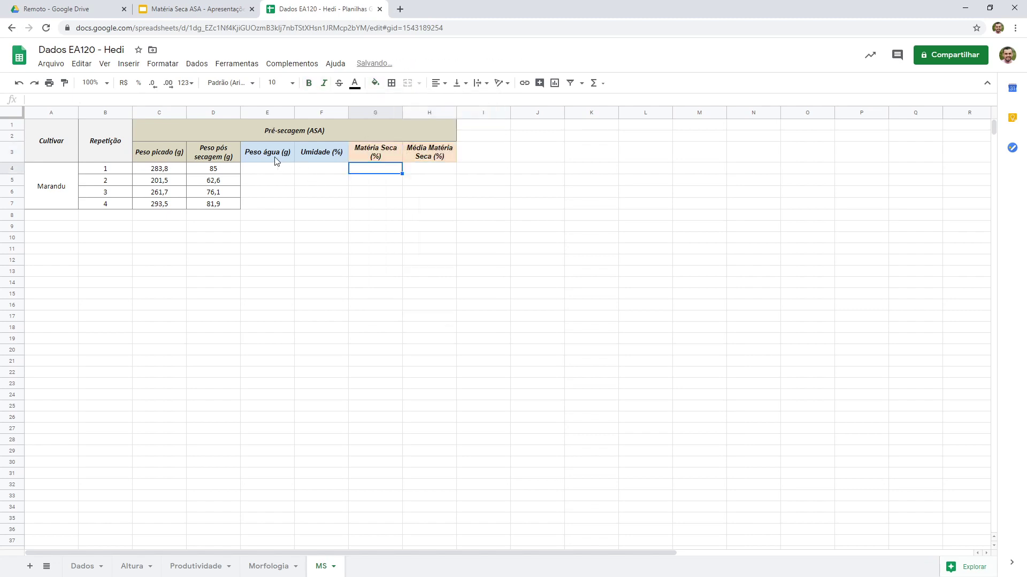
- Center the empty data cells E4:H7 horizontally and vertically
left_click_drag(276, 158, 426, 209)
left_click_drag(267, 169, 438, 206)
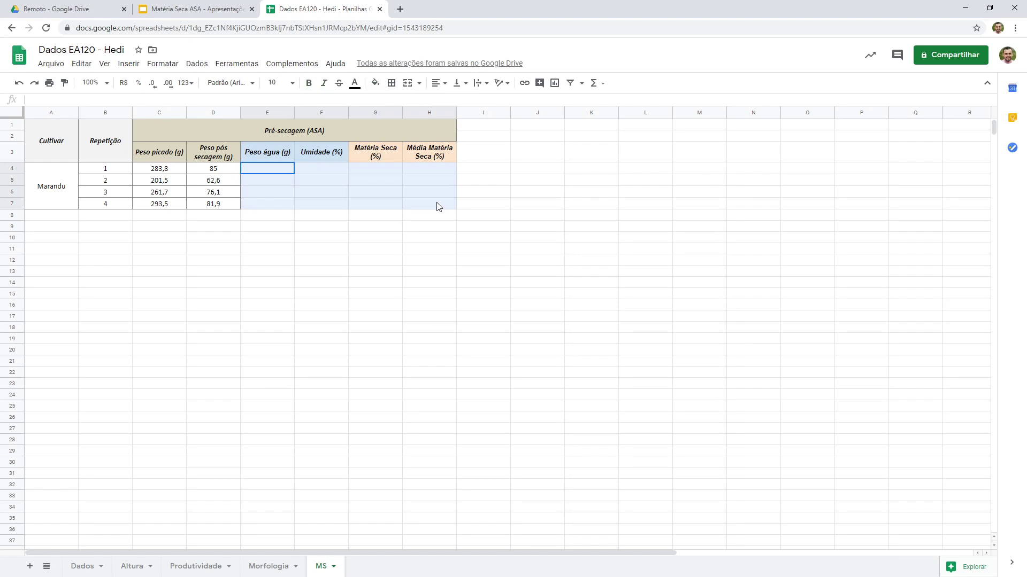
left_click(436, 83)
left_click(451, 95)
left_click(459, 83)
left_click(471, 95)
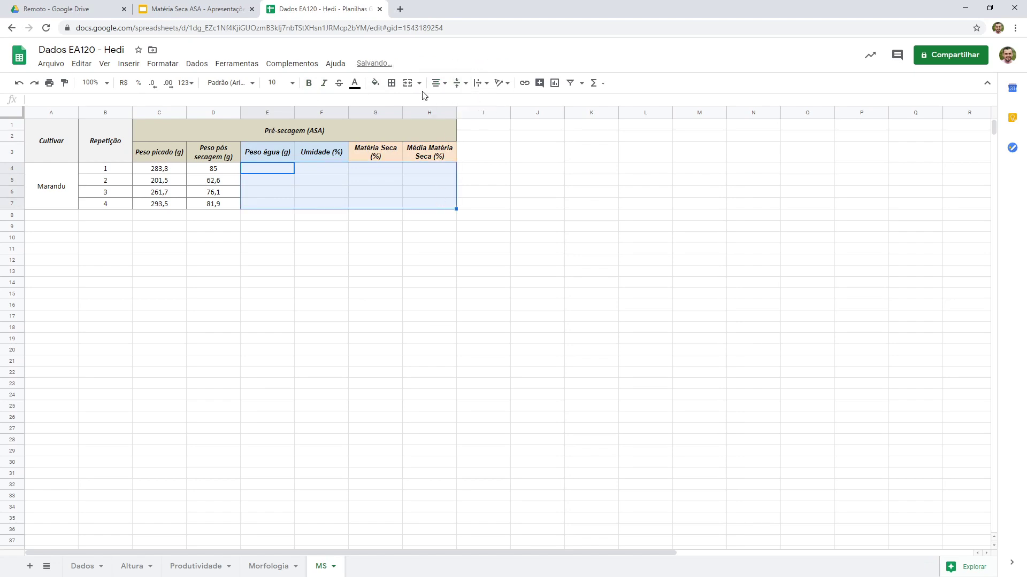
- Apply all borders to the data cells E4:H7 and color them grey
left_click(391, 83)
left_click(396, 106)
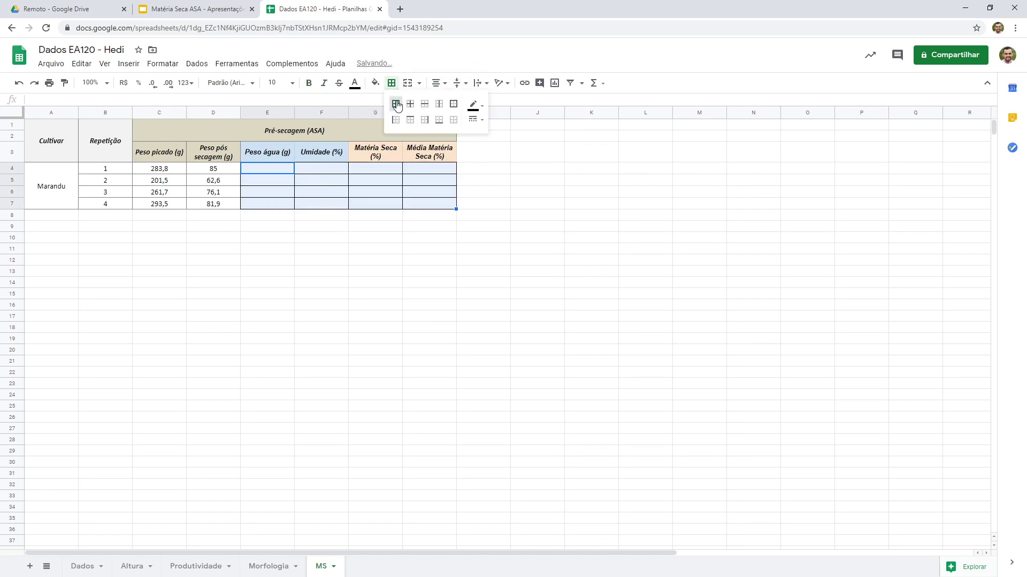
left_click(475, 105)
left_click(500, 142)
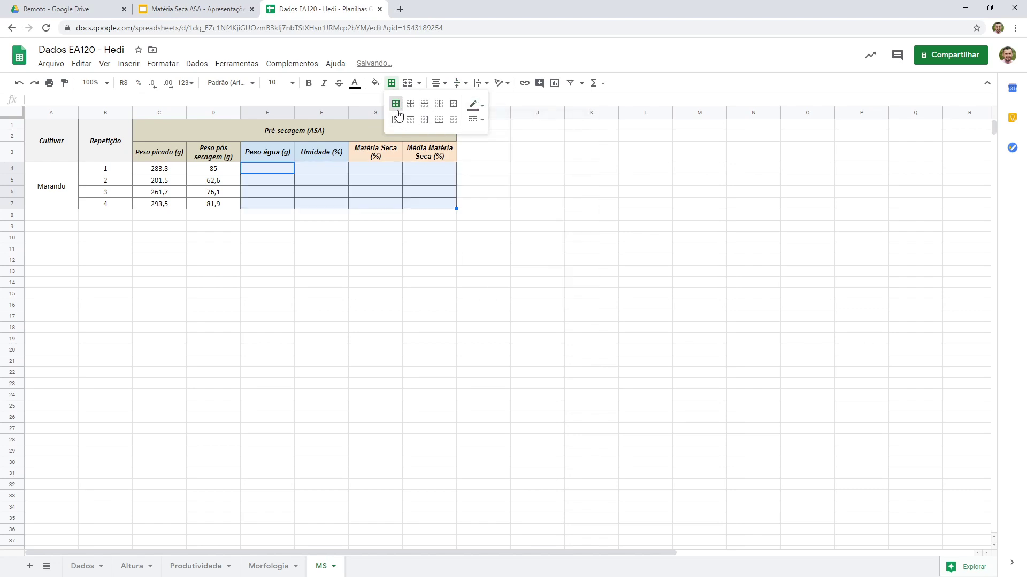
left_click(394, 192)
- Apply all borders to the new columns' heading cells as well, and merge H4:H7 into one cell
left_click_drag(434, 170, 435, 202)
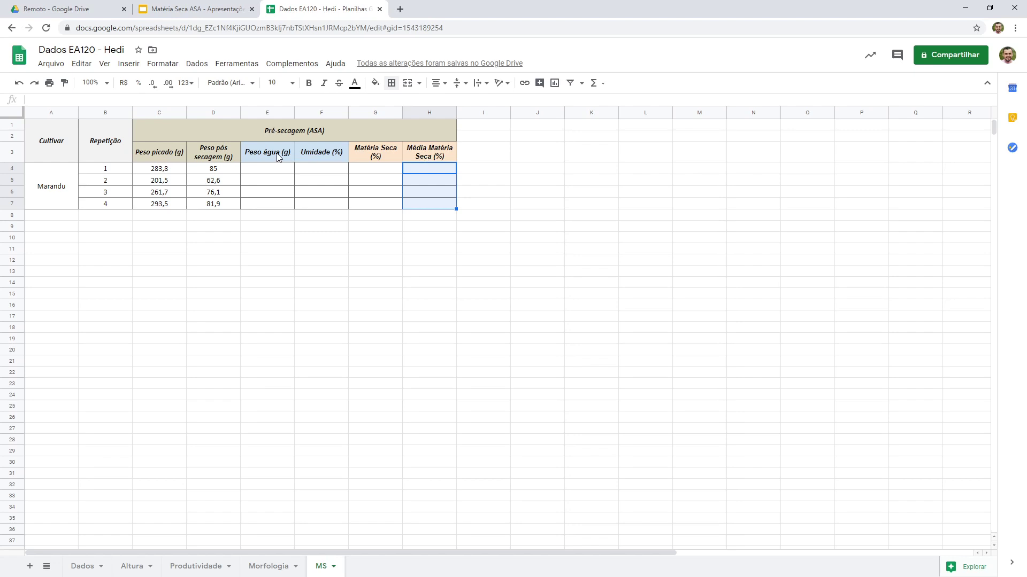
left_click_drag(280, 158, 423, 212)
left_click(393, 86)
left_click(396, 104)
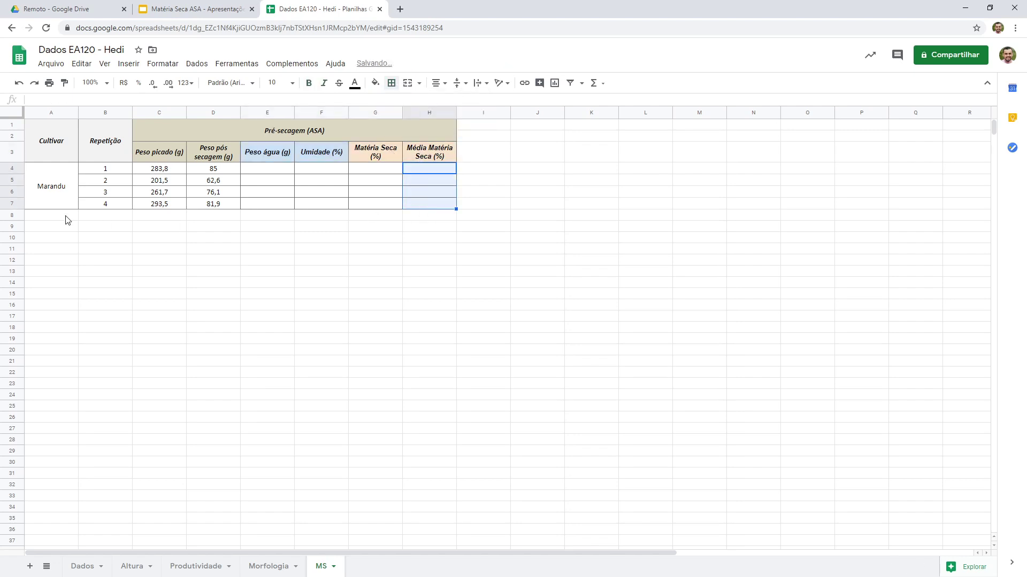
left_click(408, 83)
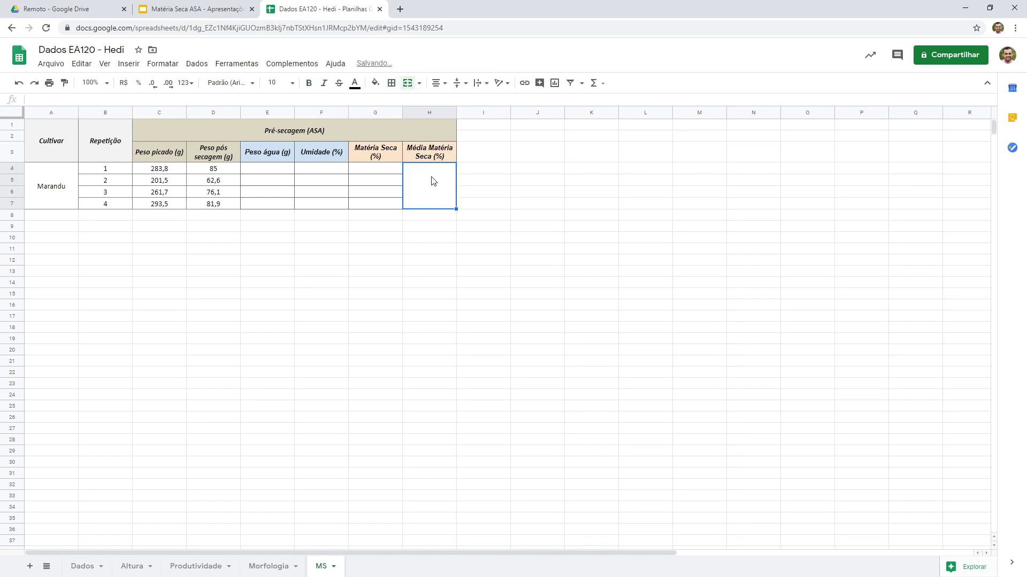
left_click(284, 170)
left_click(315, 170)
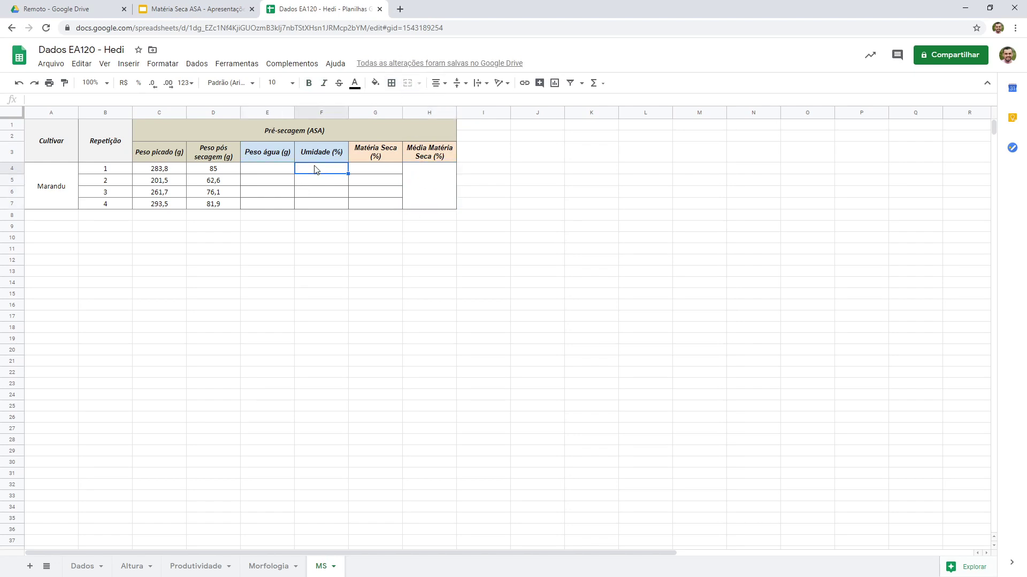
left_click(377, 171)
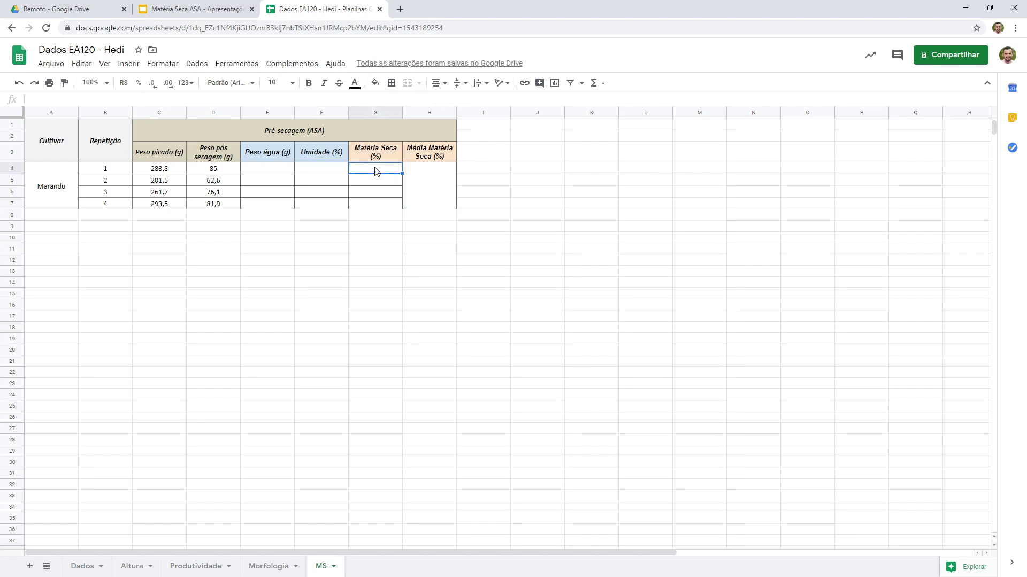
left_click(434, 178)
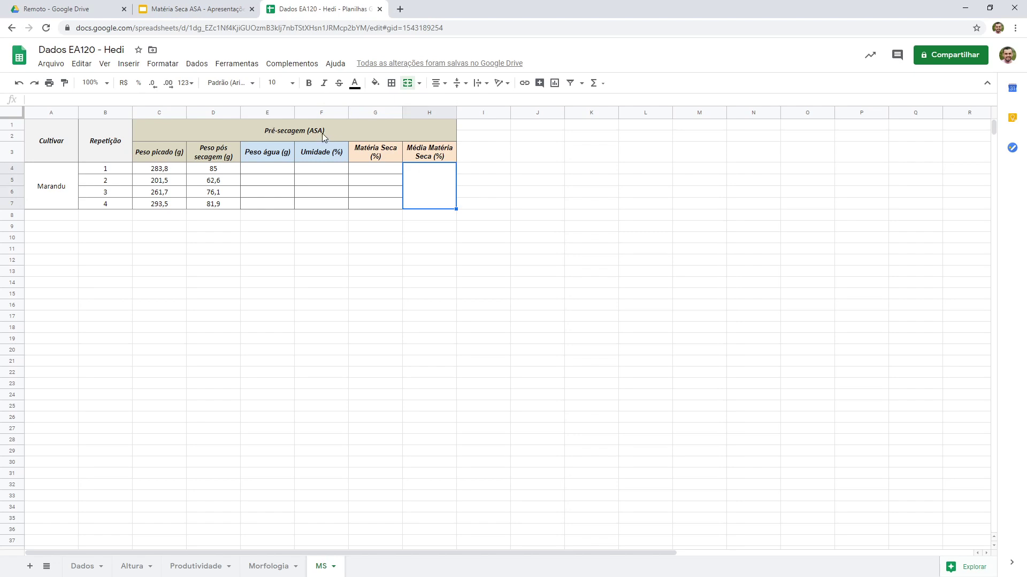
- Calculate the water weight in E4 with the formula =C4-D4 and fill it down to E7
left_click(280, 169)
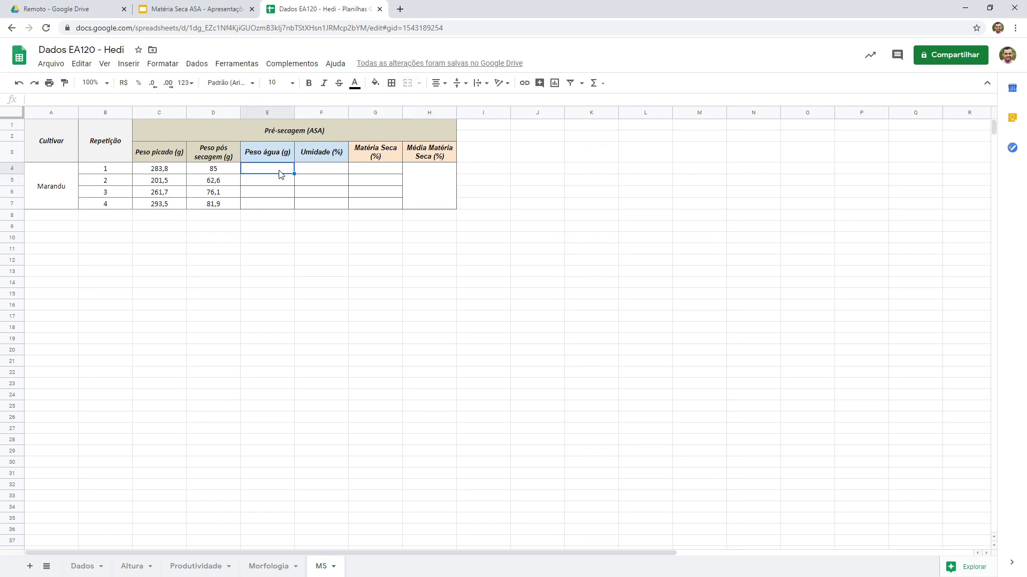
type("=")
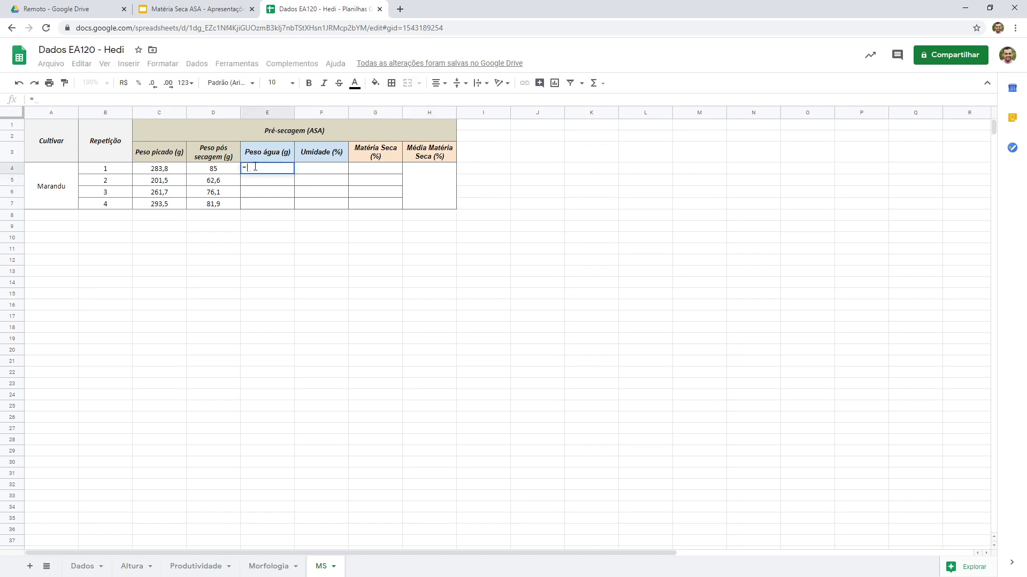
left_click(170, 170)
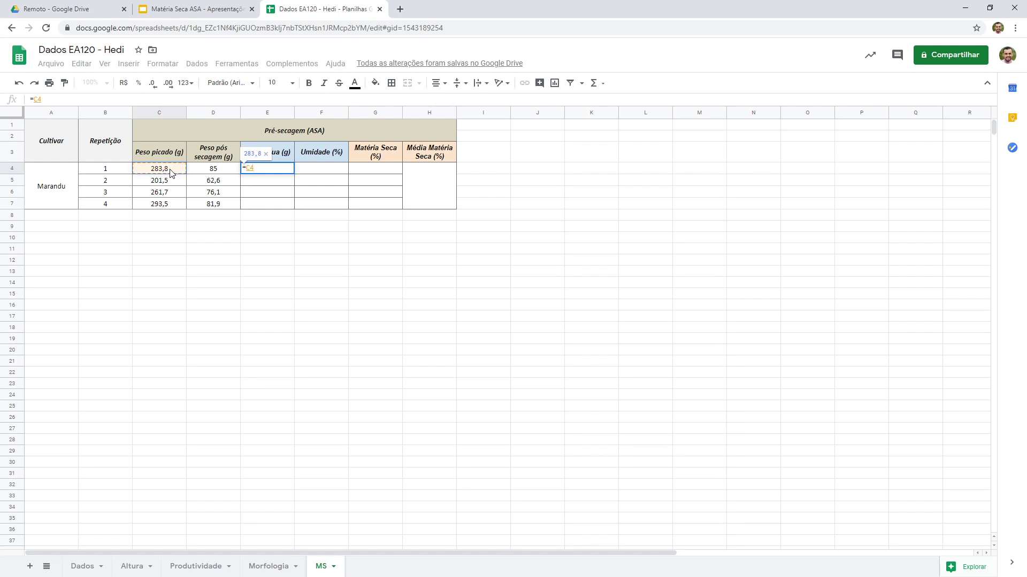
type("-")
left_click(202, 170)
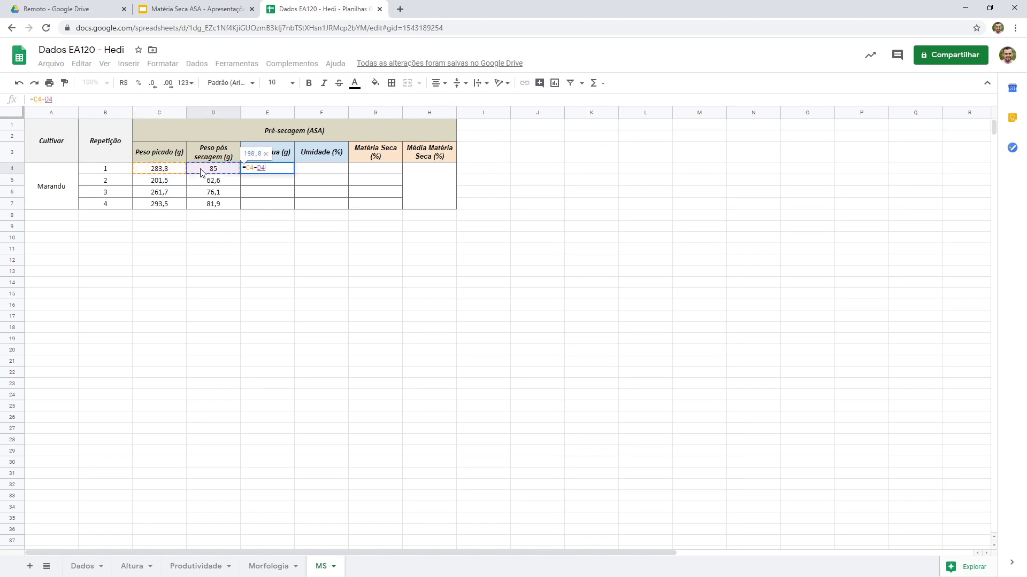
key("Return")
left_click(277, 170)
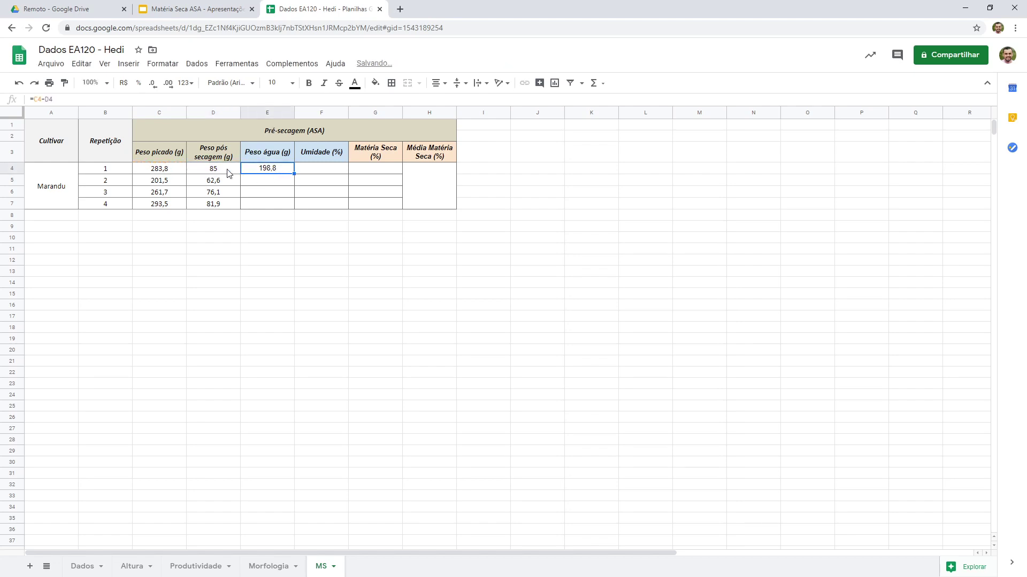
left_click_drag(294, 174, 295, 208)
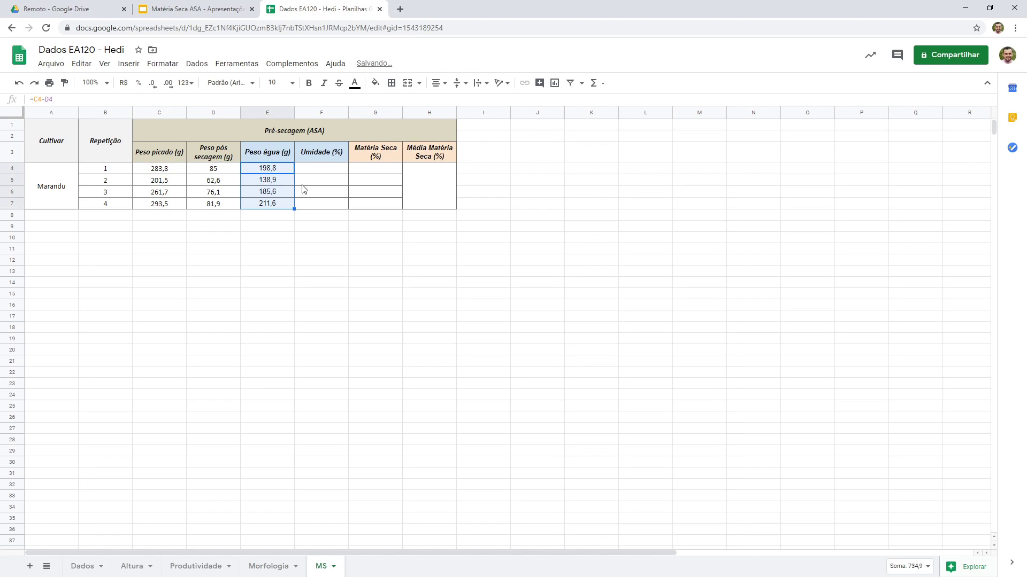
- Switch to the Matéria Seca ASA presentation and review slides 6 to 9 on calculating Umidade (%) by proportion
left_click(201, 8)
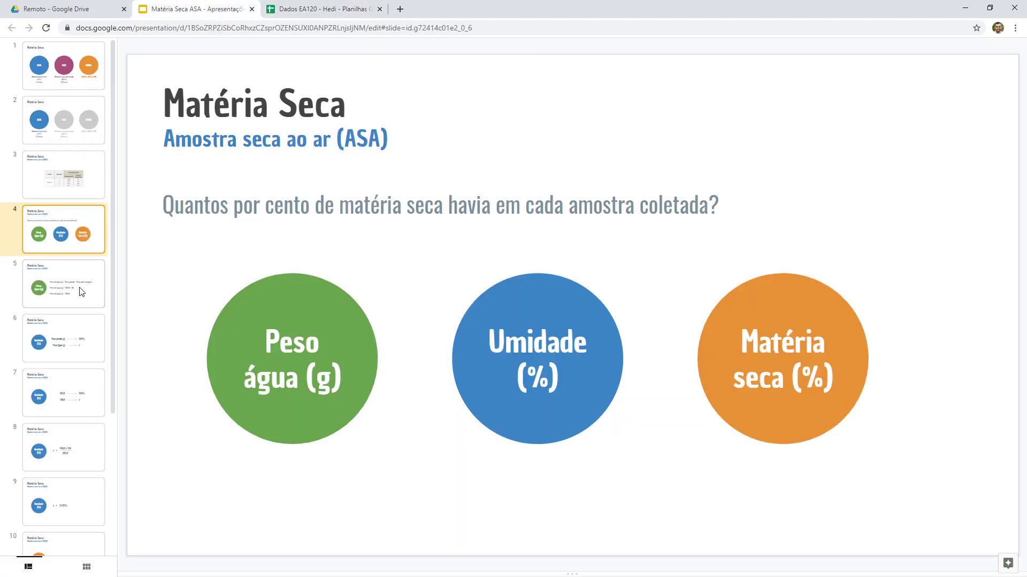
left_click(69, 341)
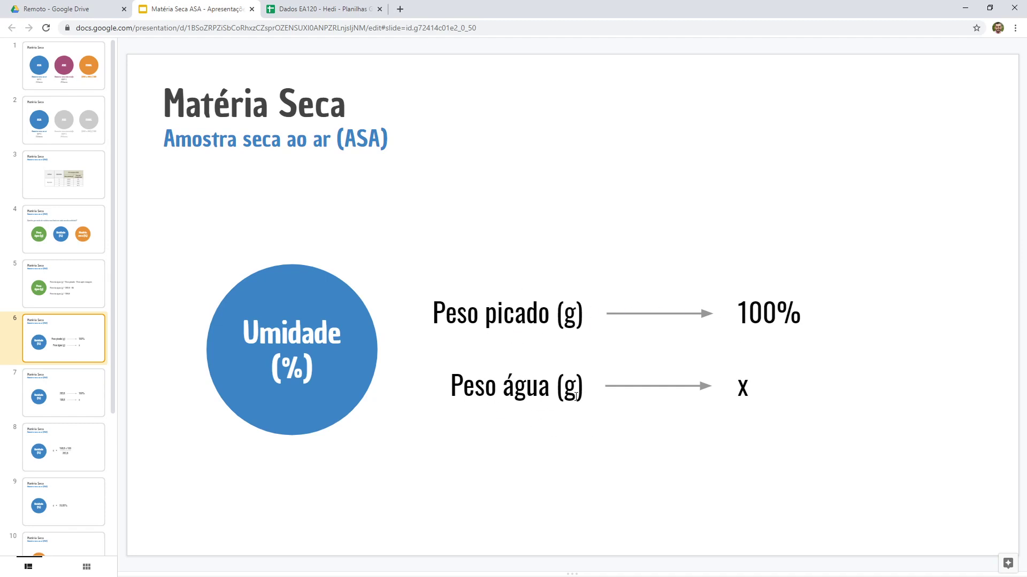
left_click(86, 403)
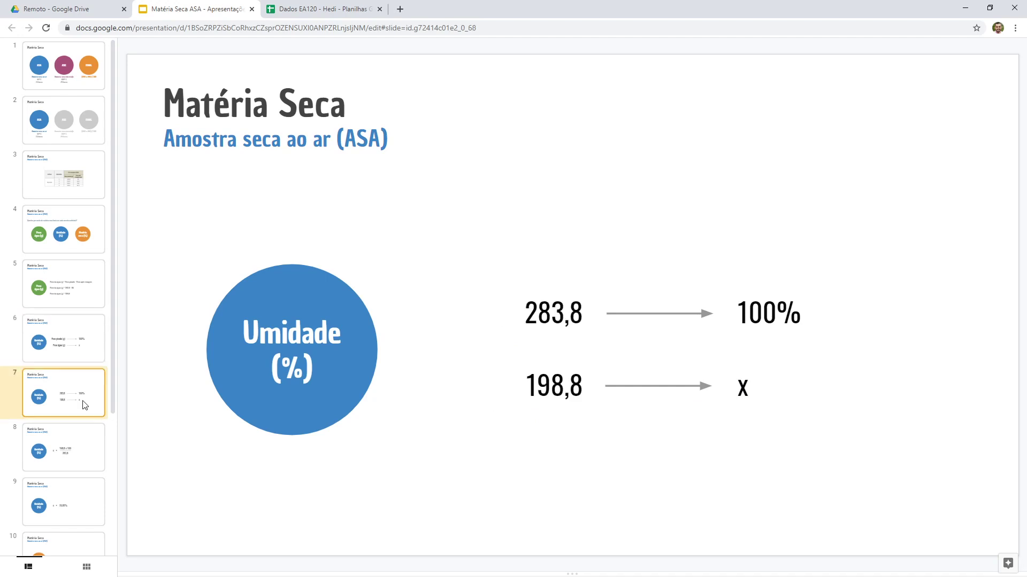
scroll(97, 375, "down", 2)
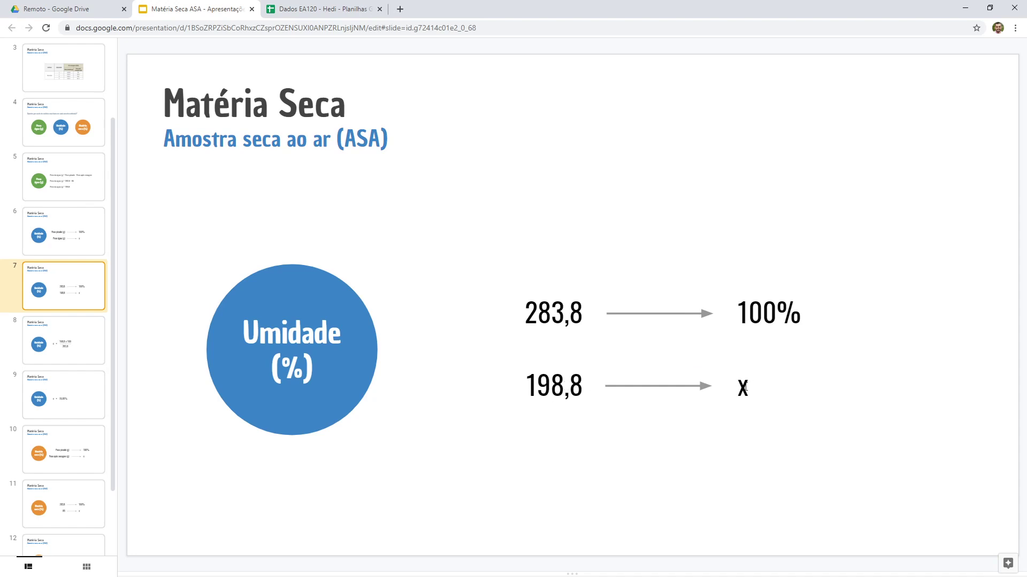
left_click(94, 359)
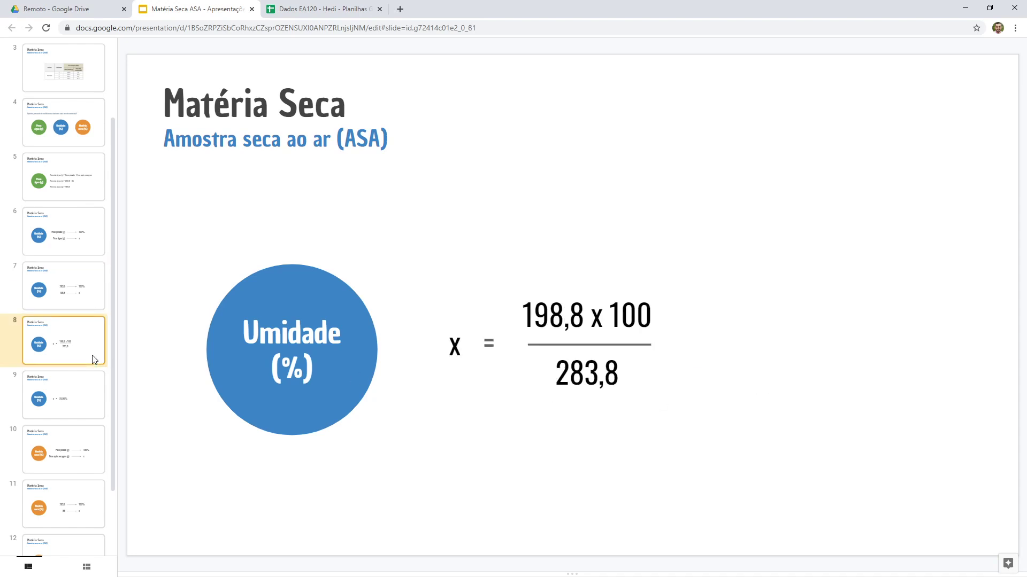
scroll(94, 360, "down", 1)
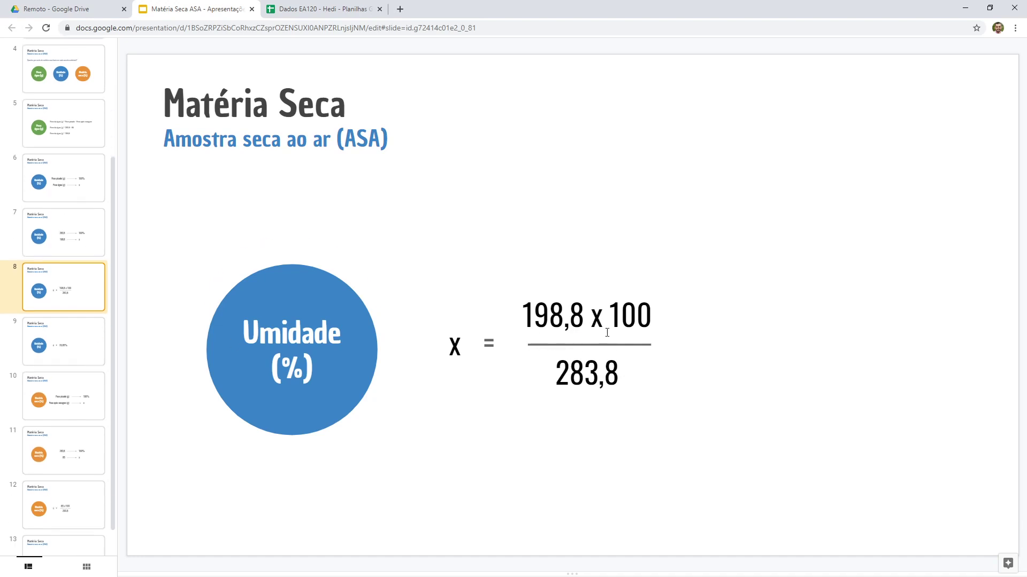
left_click(62, 352)
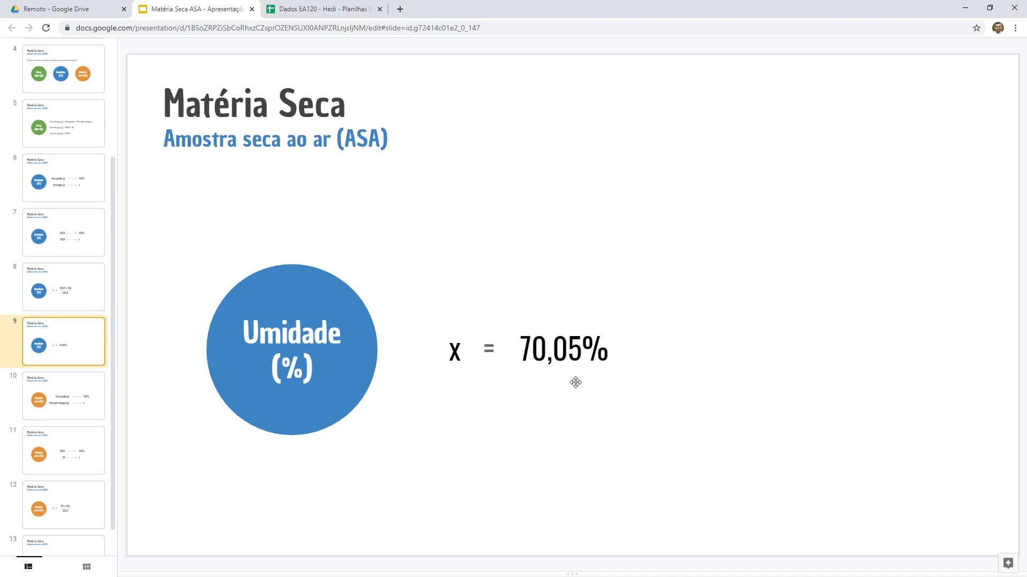
- Back in the Dados EA120 spreadsheet, write a scratch proportion in F11:G12: 238,8 beside 100, and 198,8 beside x
left_click(316, 7)
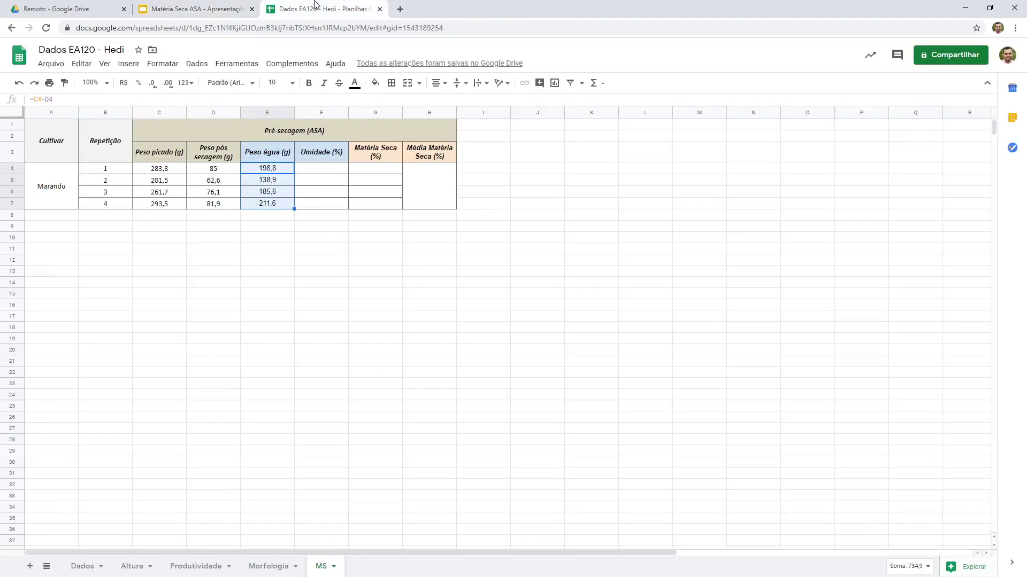
left_click(336, 170)
left_click(309, 254)
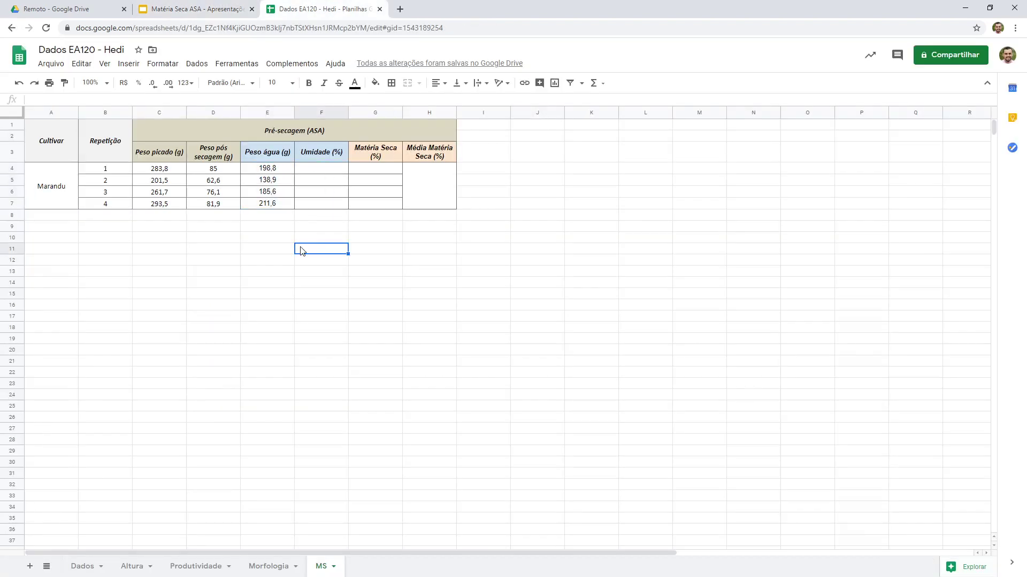
type("238,8")
key("Tab")
type("1")
key("Return")
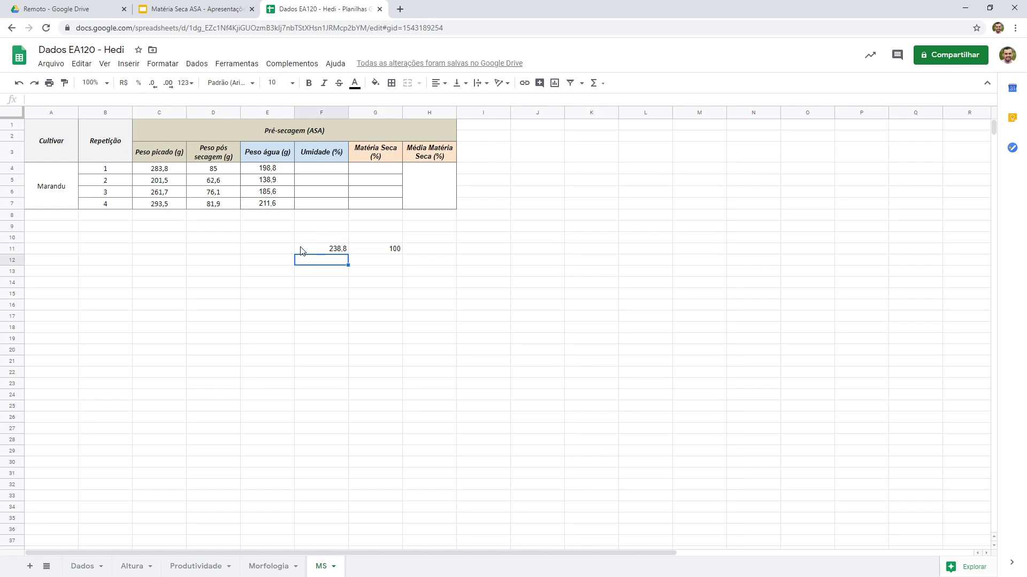
type("198,8")
key("Tab")
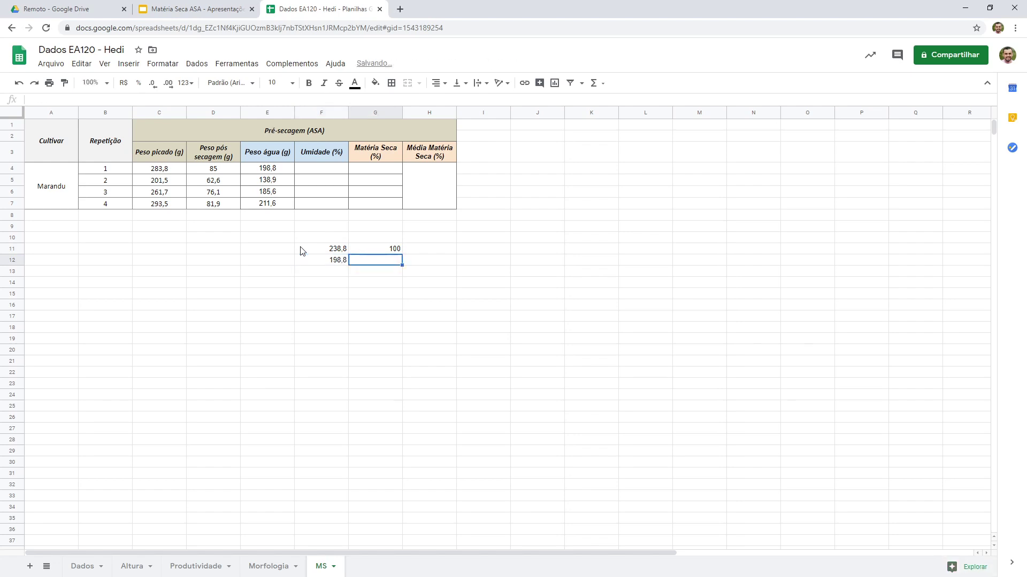
type("x")
- Center the scratch proportion cells F11:G12 horizontally
left_click_drag(302, 252, 367, 264)
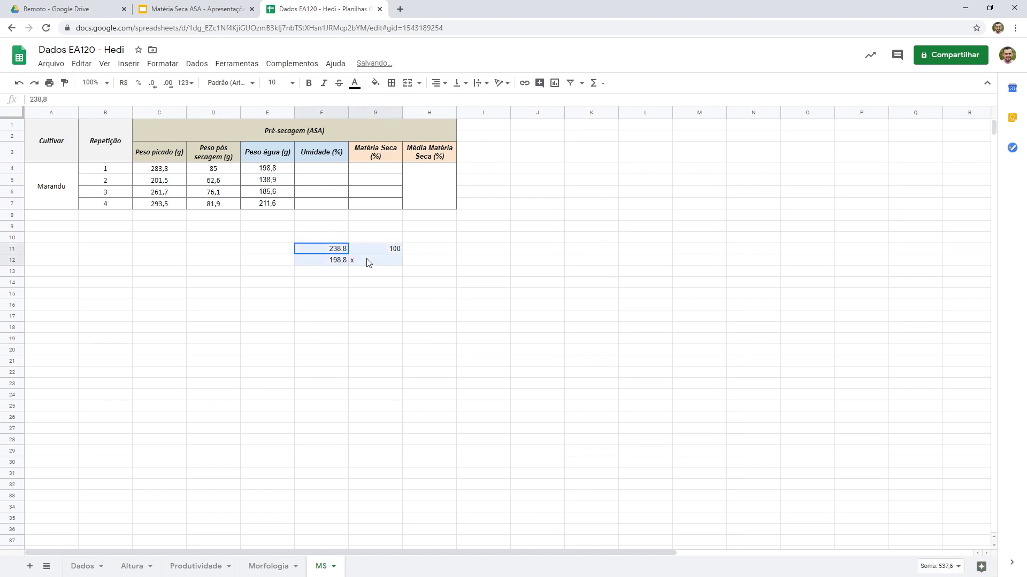
left_click(434, 84)
left_click(451, 101)
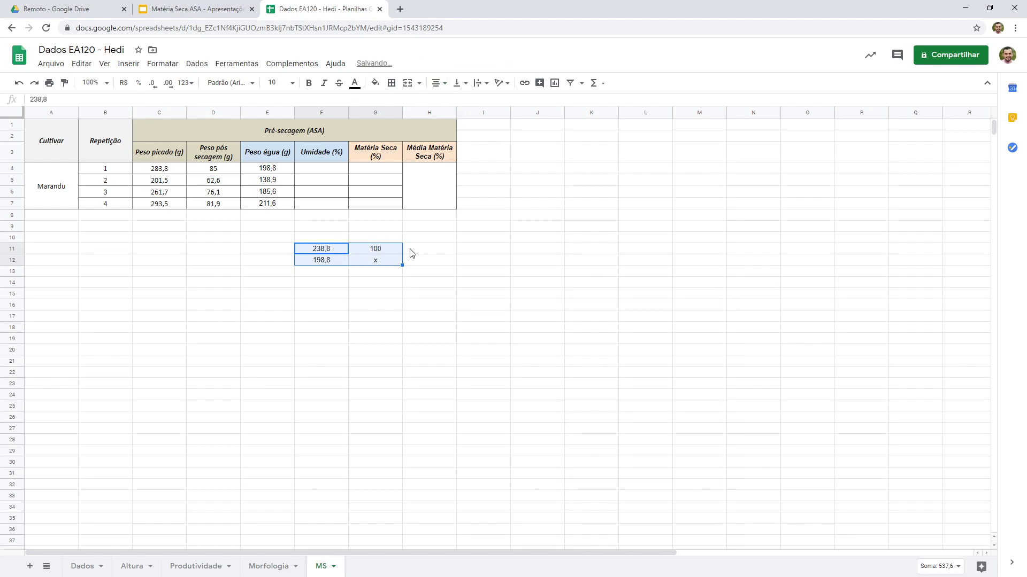
left_click(368, 250)
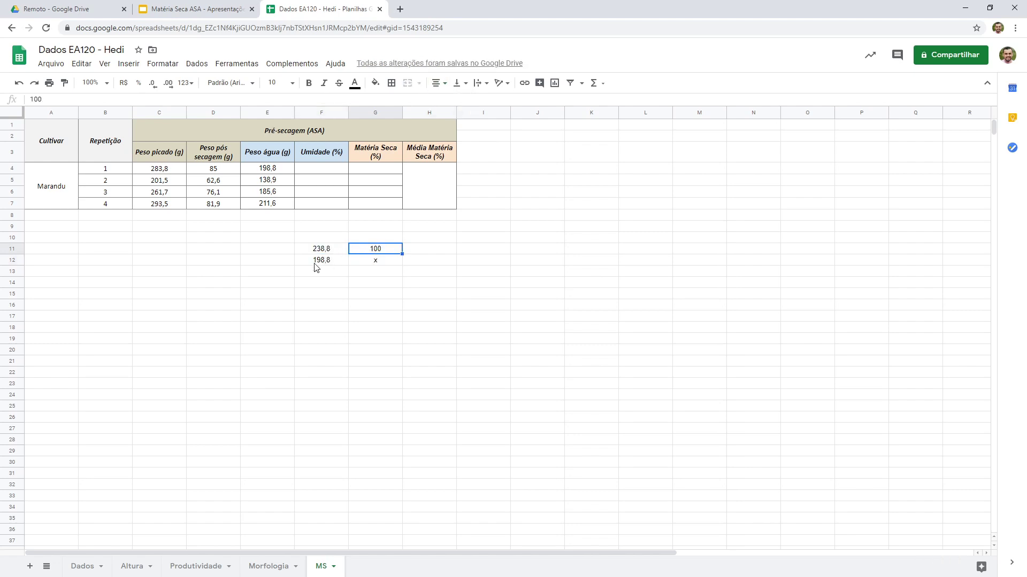
left_click(327, 264)
left_click(359, 252)
left_click(328, 252)
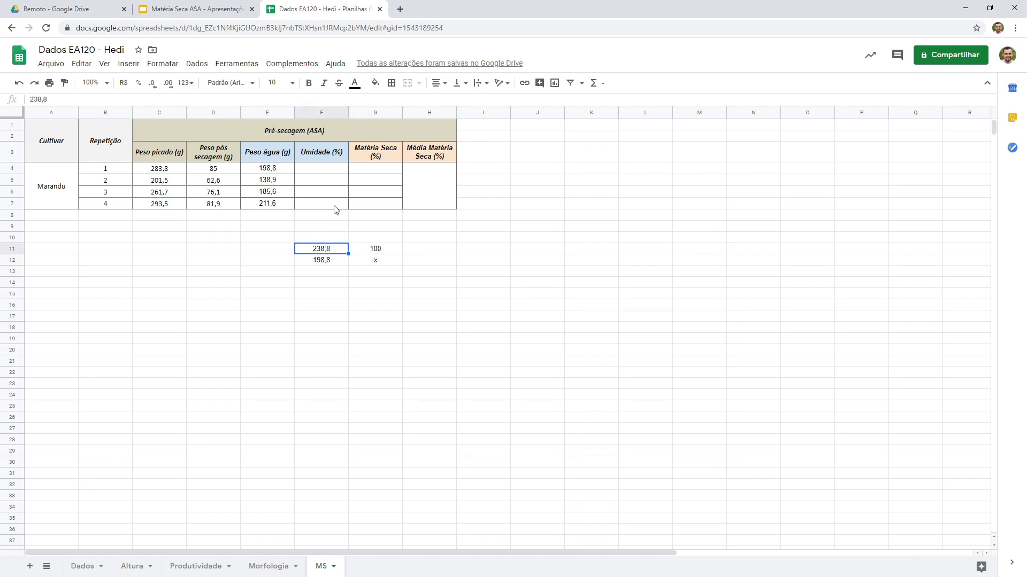
- Calculate the moisture percentage in F4 with the formula =(E4*100)/C4 and fill it down to F7
left_click(328, 170)
type("=")
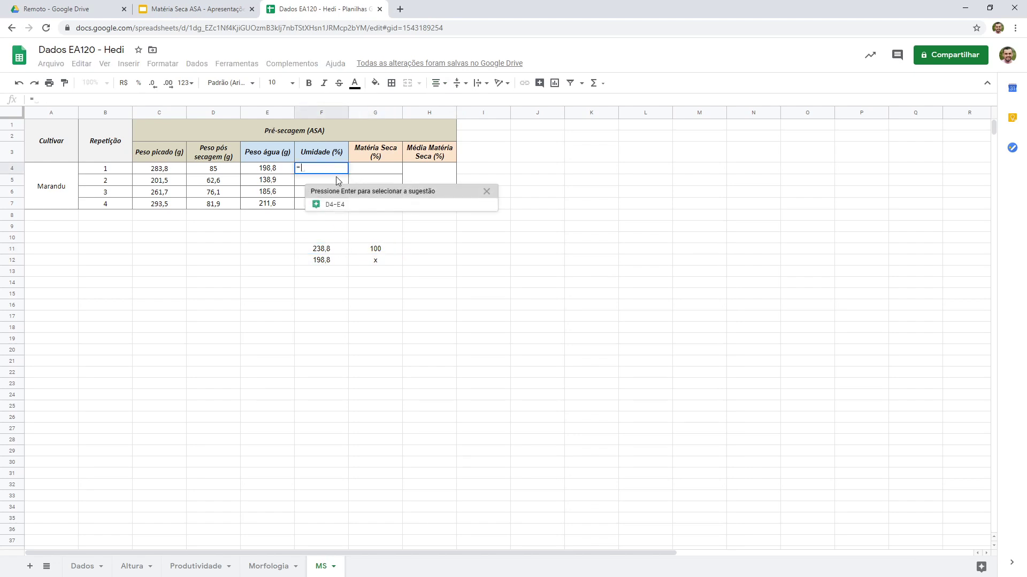
type("(")
left_click(269, 172)
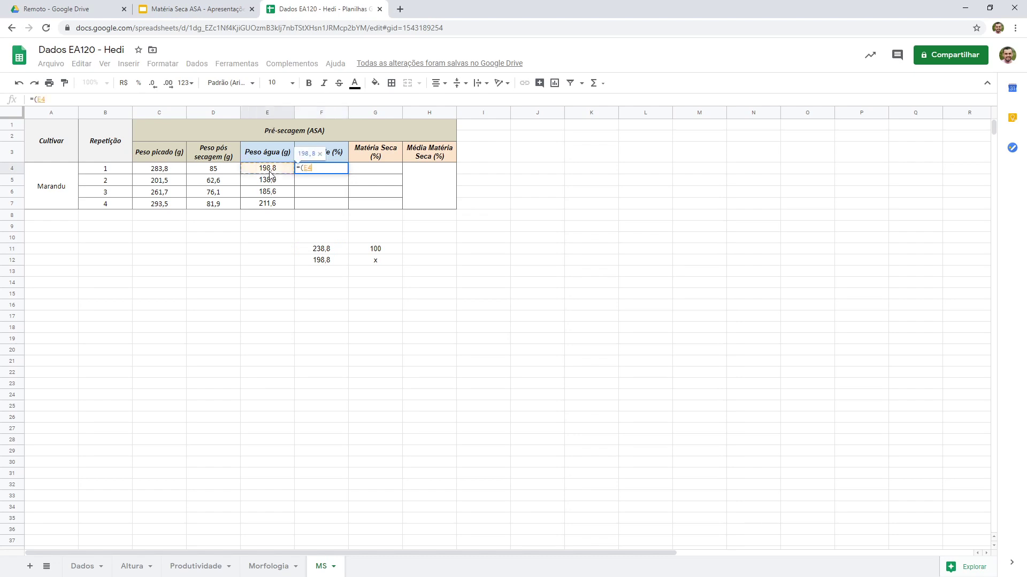
type("*100")
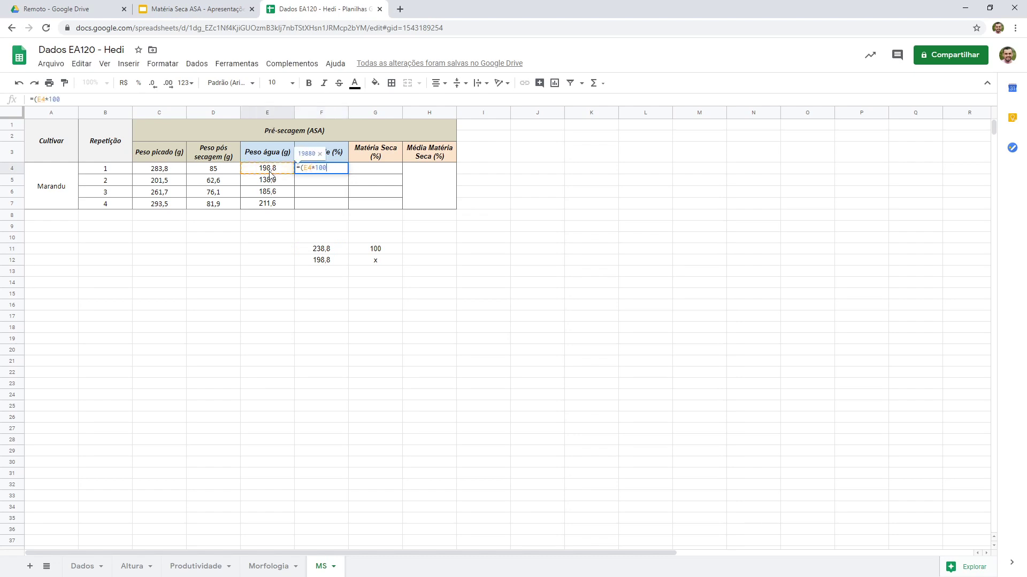
type(")/")
left_click(162, 170)
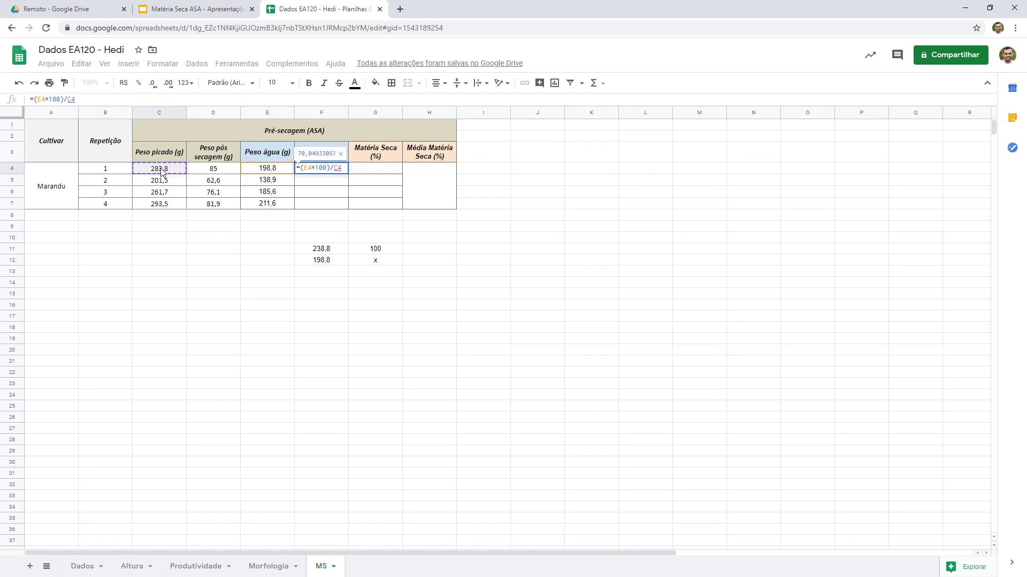
key("Return")
left_click(344, 170)
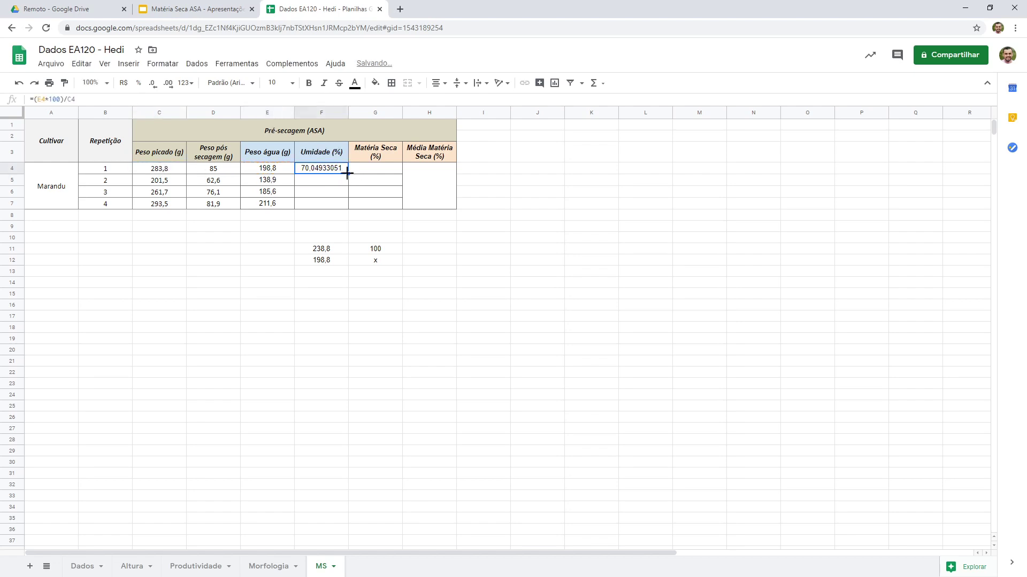
left_click_drag(349, 173, 342, 207)
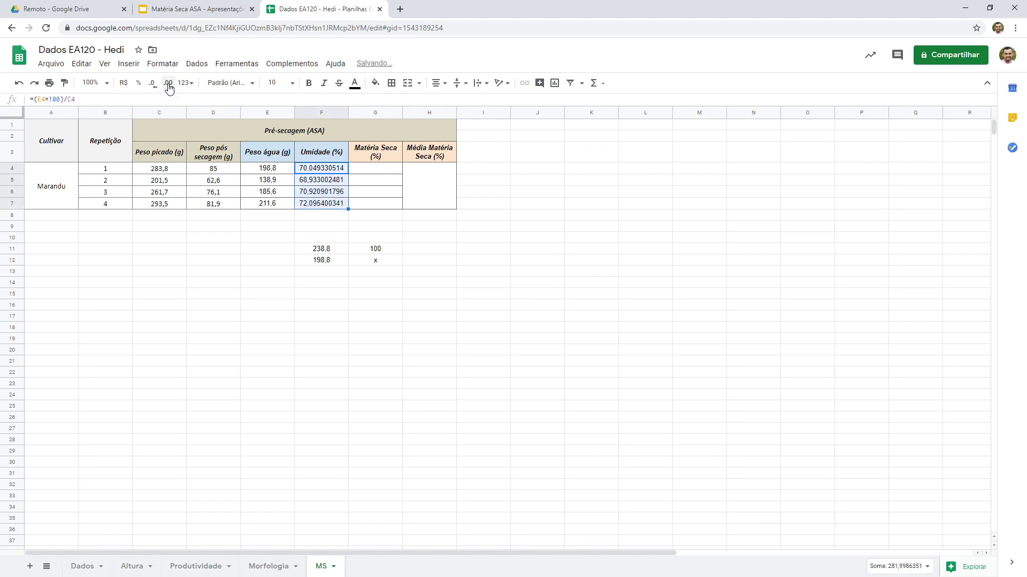
- Reduce the Umidade (%) values in F4:F7 to two decimal places
left_click(153, 84)
left_click(152, 84)
left_click(153, 84)
left_click(152, 84)
left_click(153, 84)
left_click(153, 84)
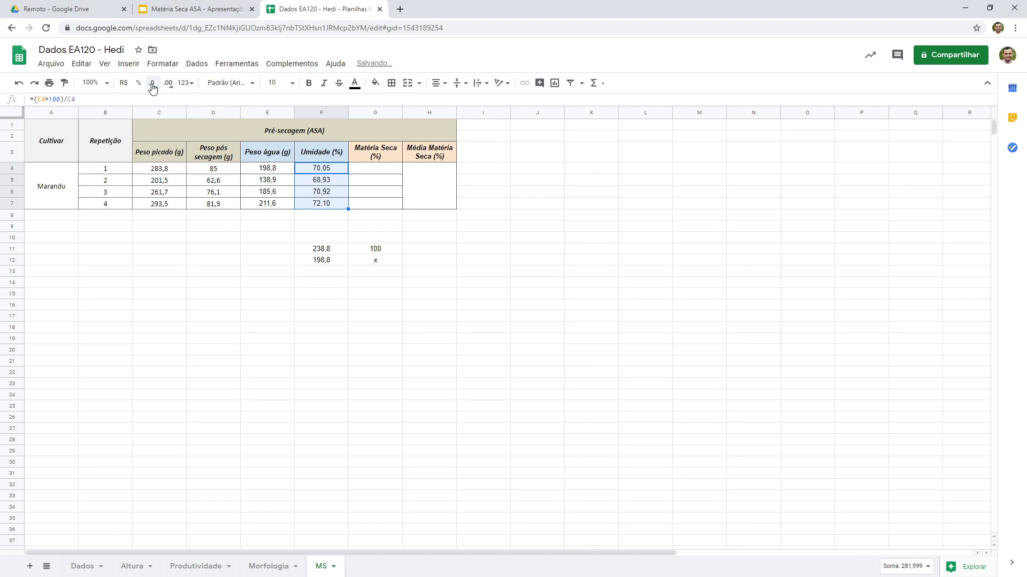
- Clear the scratch moisture proportion below the table in F11:G12
left_click(333, 170)
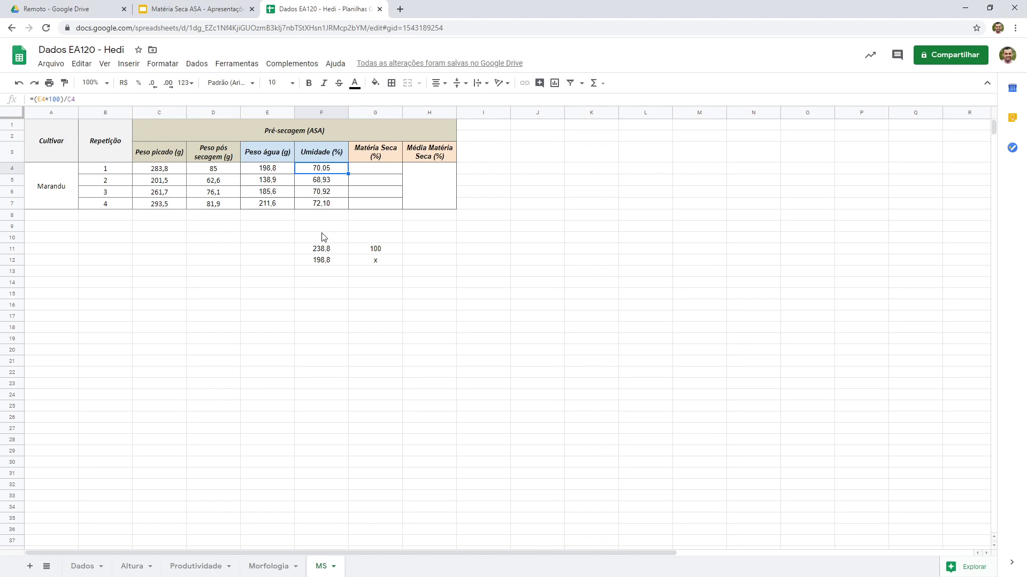
left_click_drag(330, 238, 367, 259)
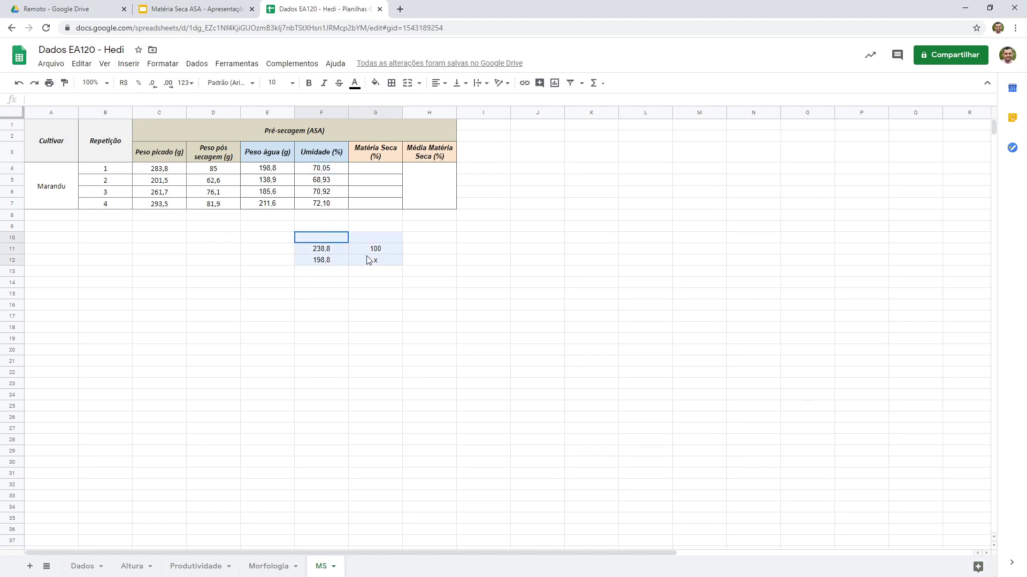
key("Delete")
- Switch to the Matéria Seca ASA presentation and review slides 10 to 13 on calculating Matéria seca (%) by proportion
left_click(206, 6)
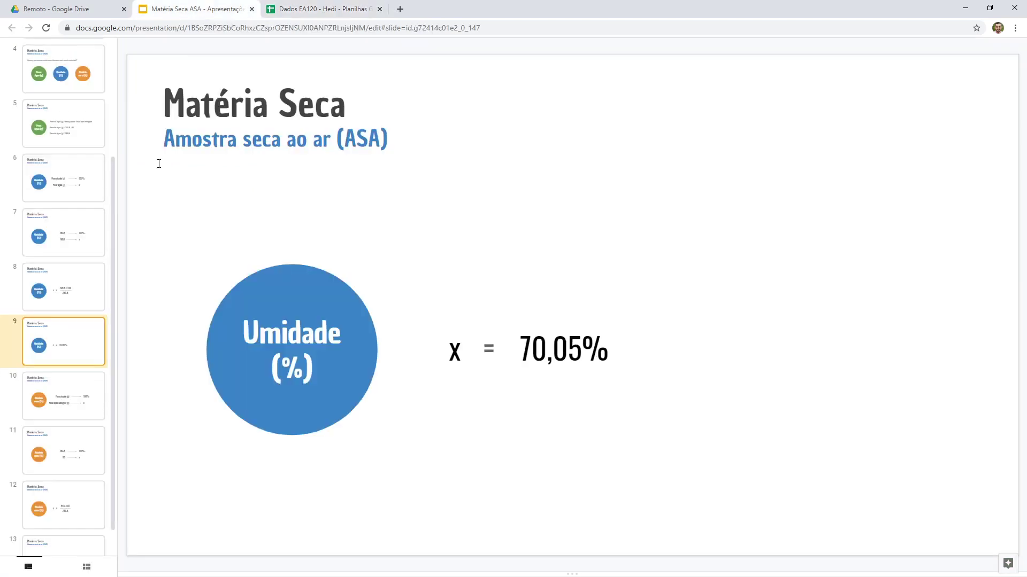
left_click(57, 393)
scroll(57, 393, "down", 1)
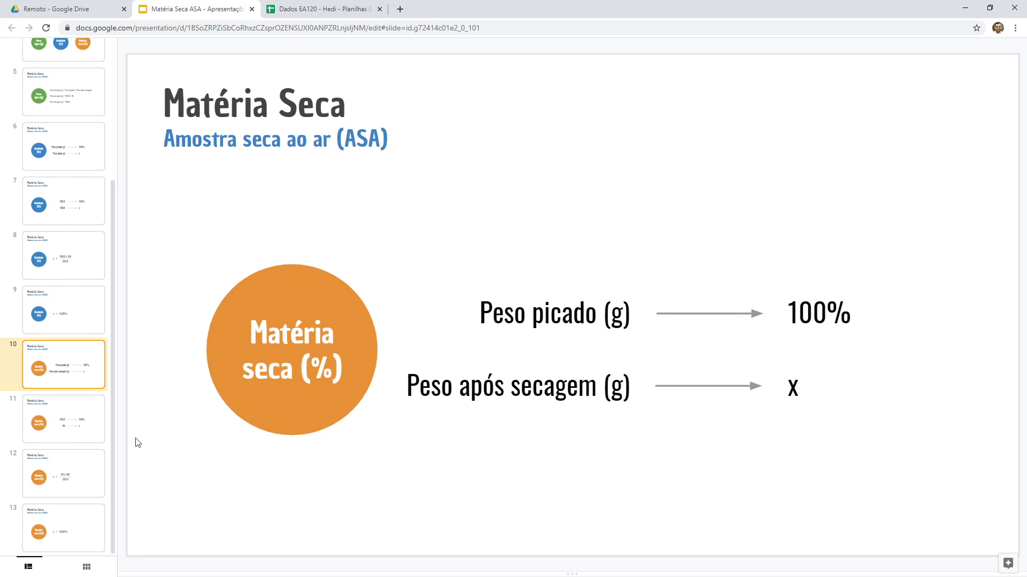
left_click(87, 430)
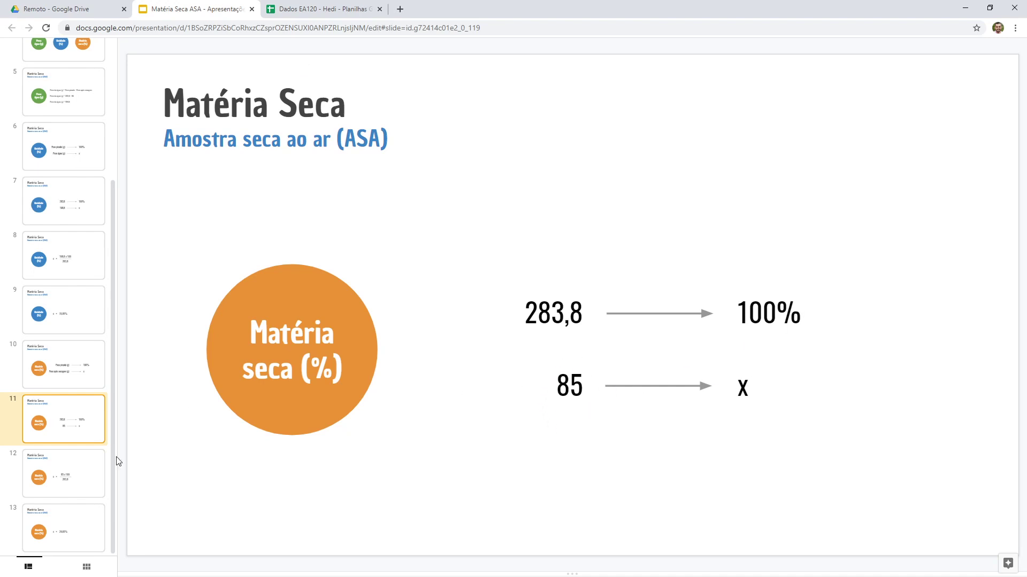
left_click(88, 476)
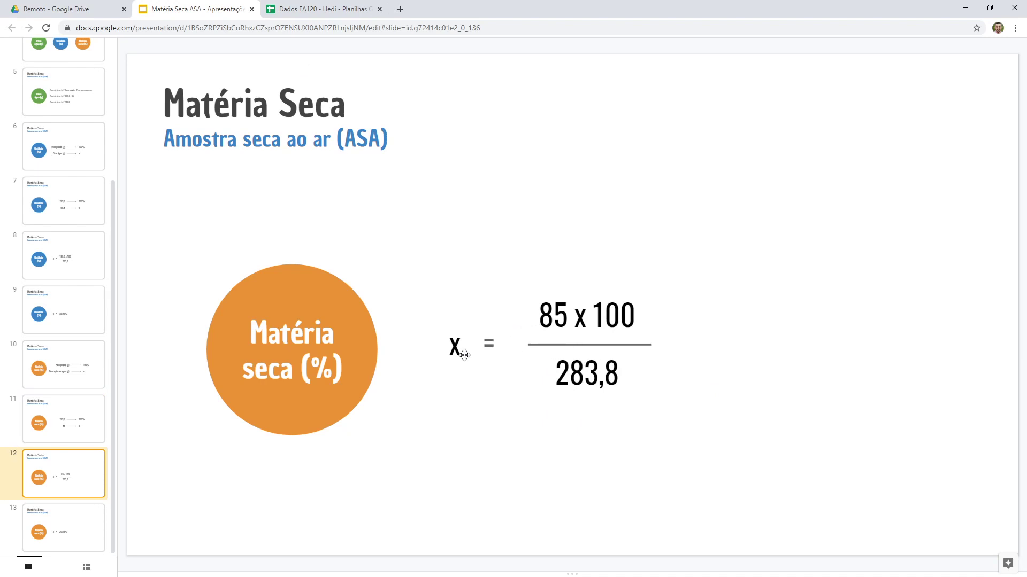
left_click(58, 525)
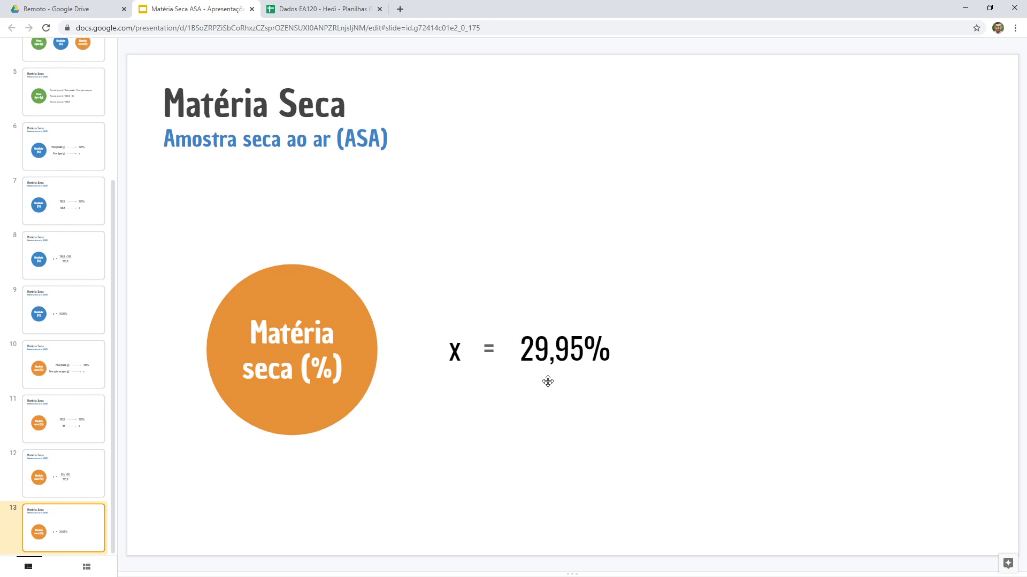
- Return to the Dados EA120 spreadsheet and start a dry matter proportion with 283,8 in F11 and 100 in G11
left_click(329, 4)
left_click(362, 249)
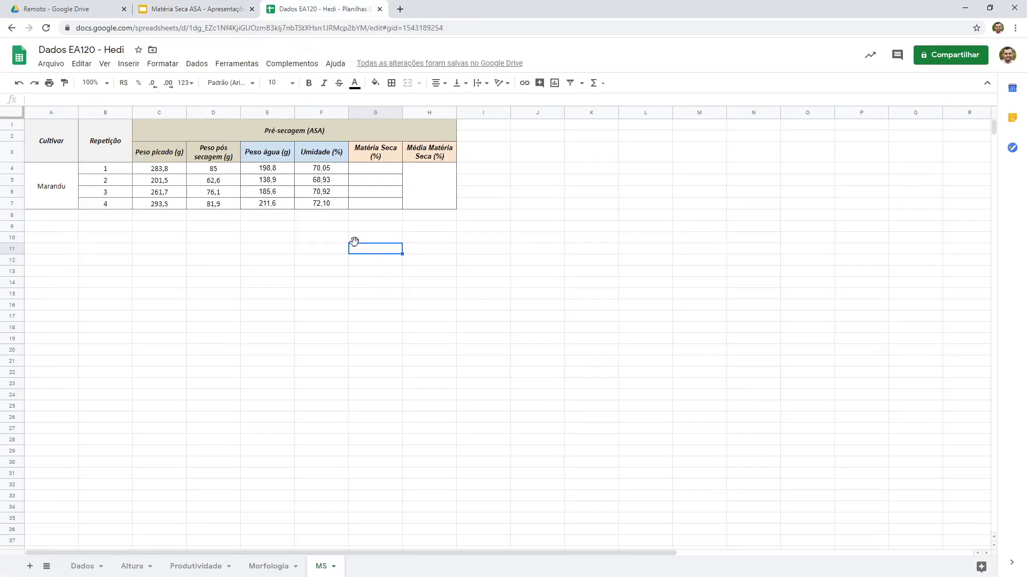
left_click(336, 251)
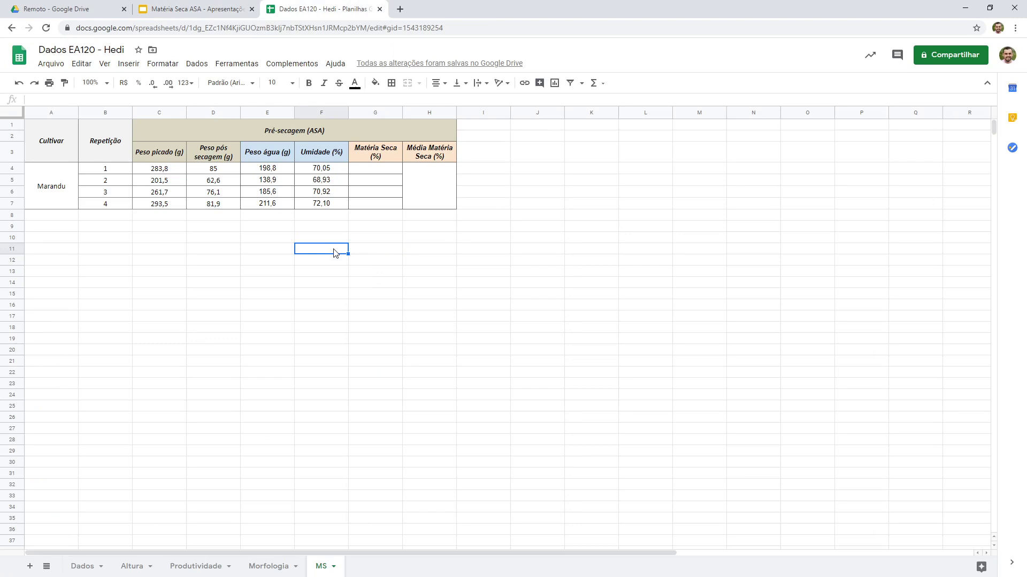
type("283,8")
key("Tab")
type("100")
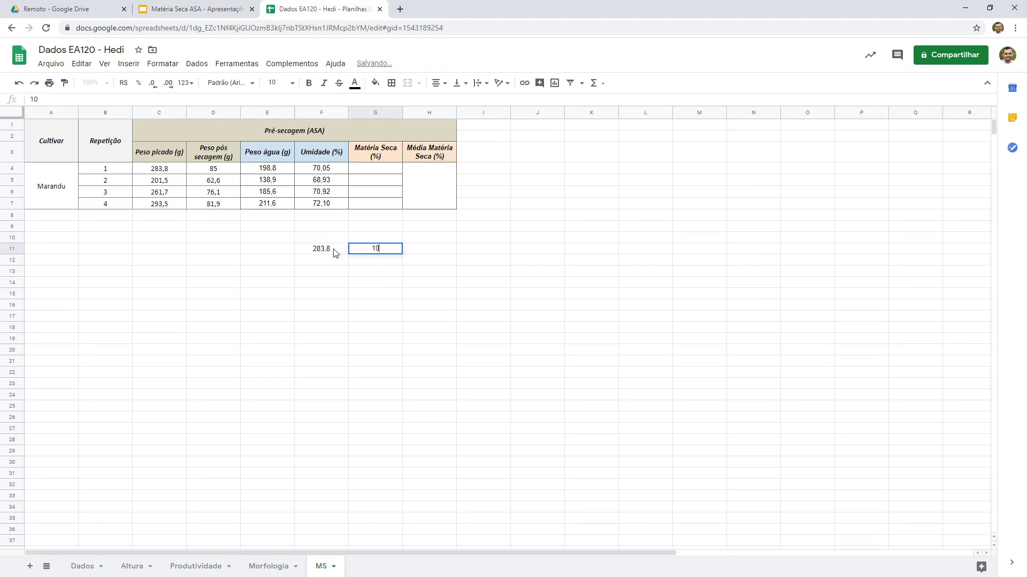
key("Return")
- Complete the dry matter proportion below the table with the post-drying weight 85 in F12 and x in G12
left_click(214, 168)
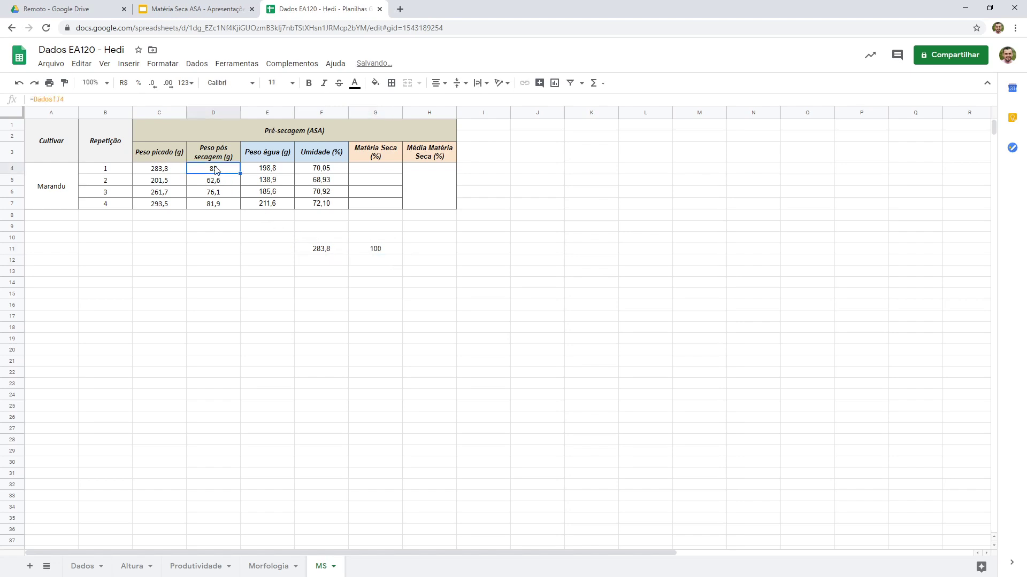
left_click(329, 261)
type("85")
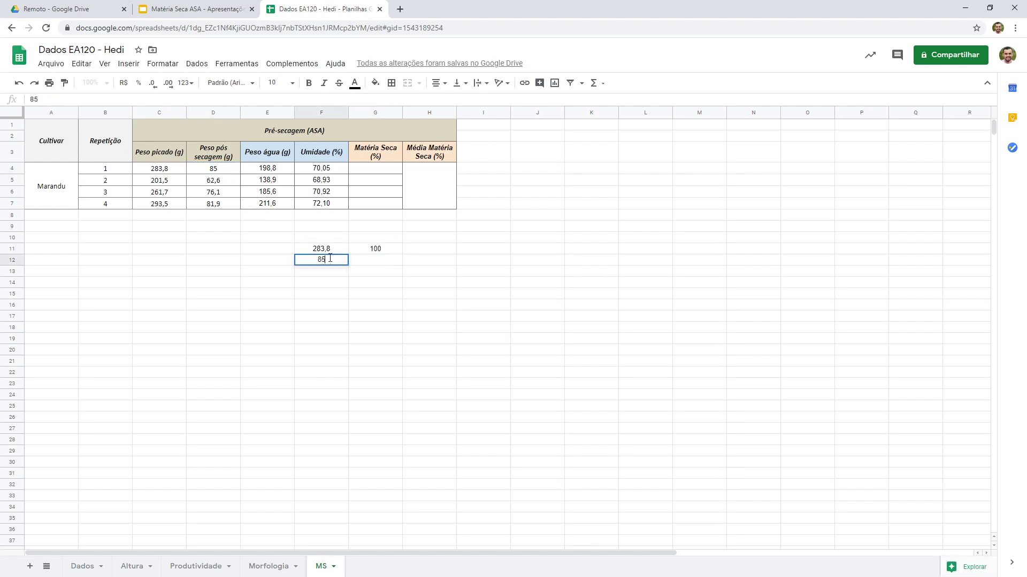
key("Tab")
type("x")
key("Up")
key("Down")
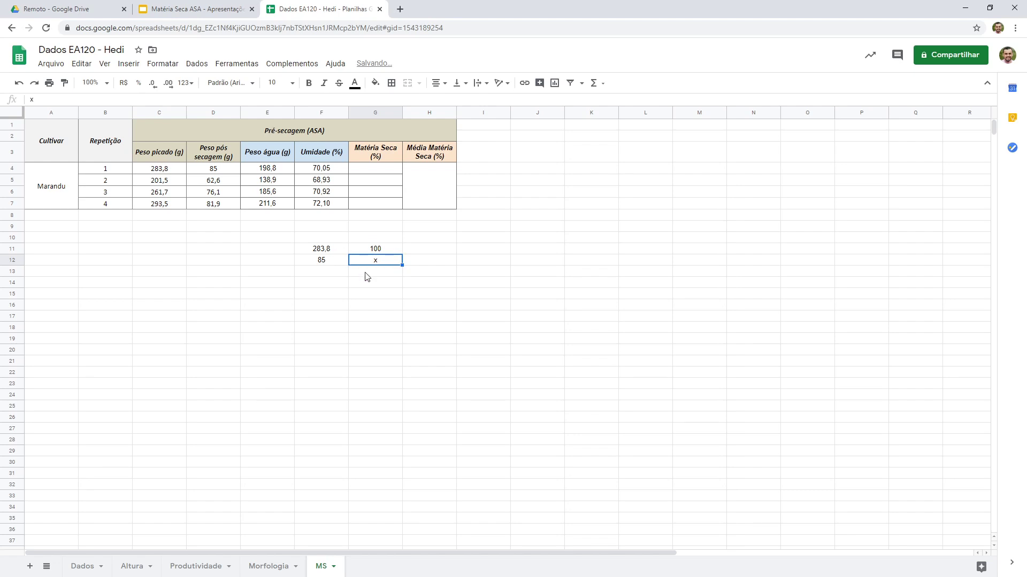
- Calculate the first repetition's Matéria Seca (%) in G4 with the formula =(D4*100)/C4
left_click(376, 170)
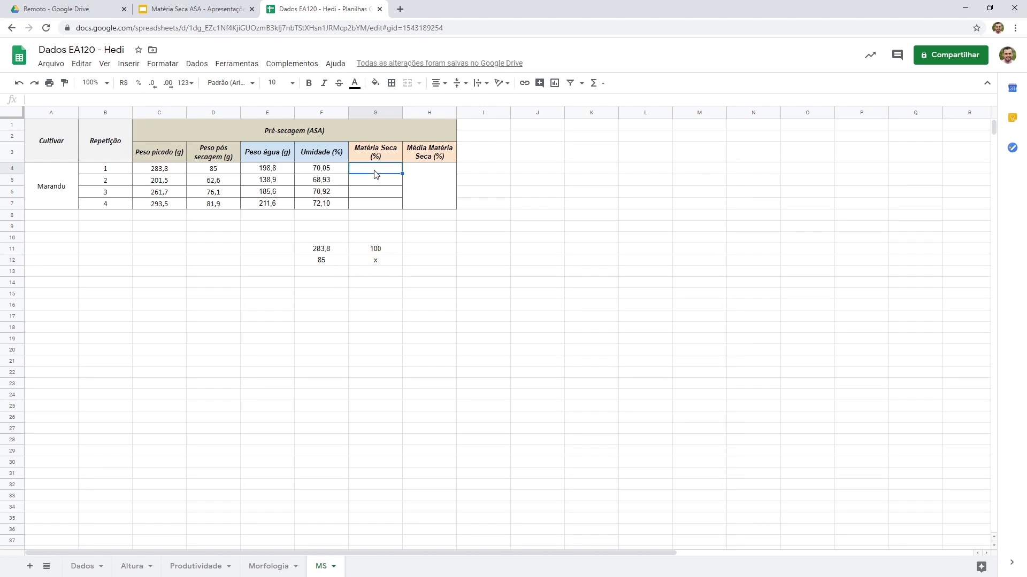
type("=")
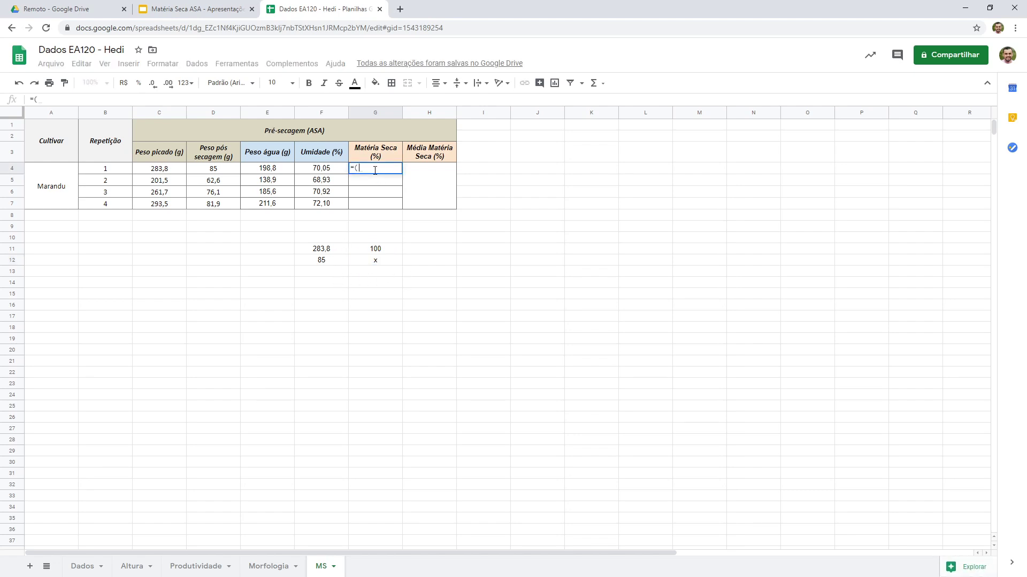
type("(")
left_click(213, 172)
type("*1")
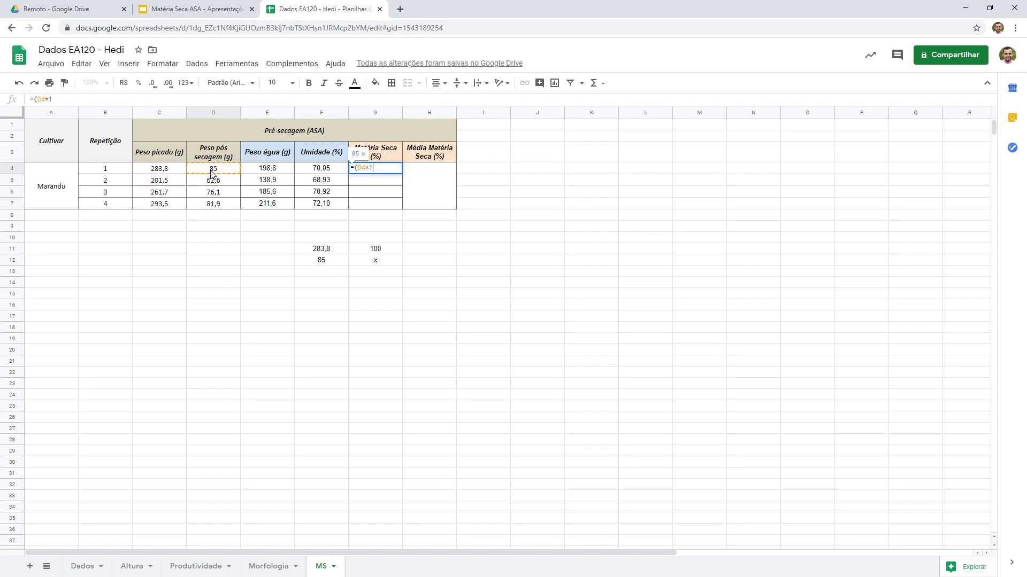
type("00)/")
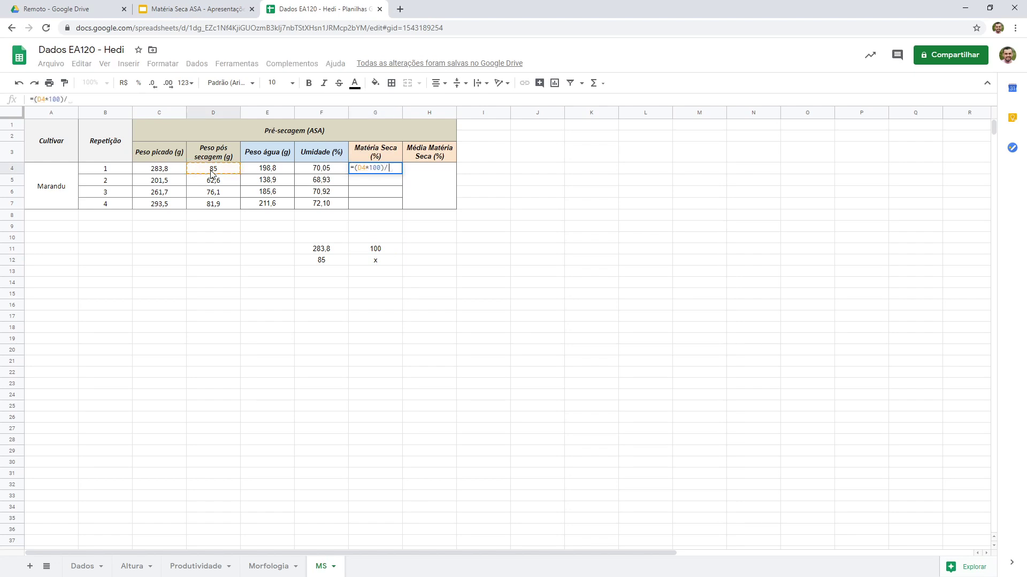
left_click(171, 171)
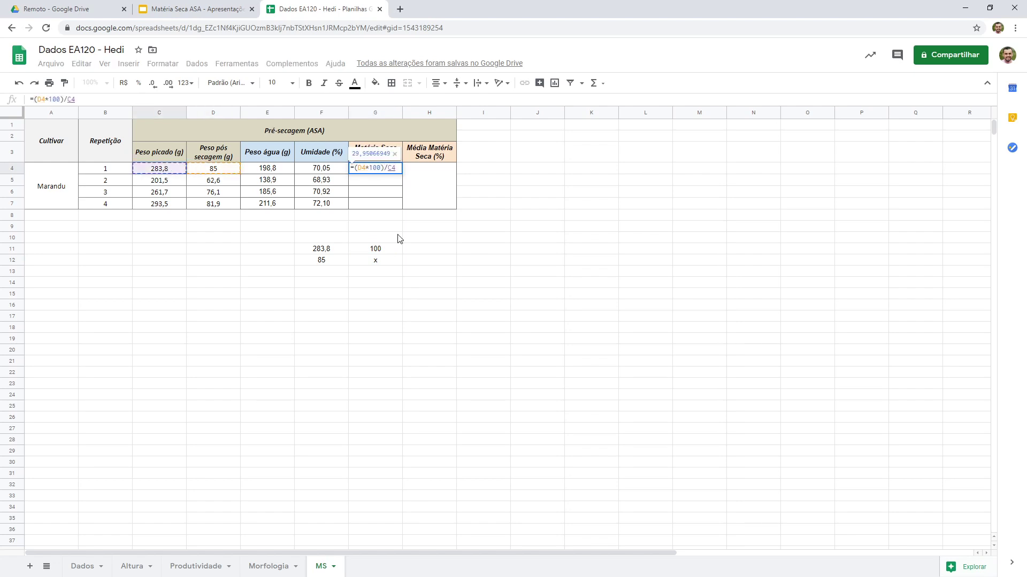
key("Return")
- Try the alternative dry matter formula =100-F4 in G4 and undo it
left_click(389, 171)
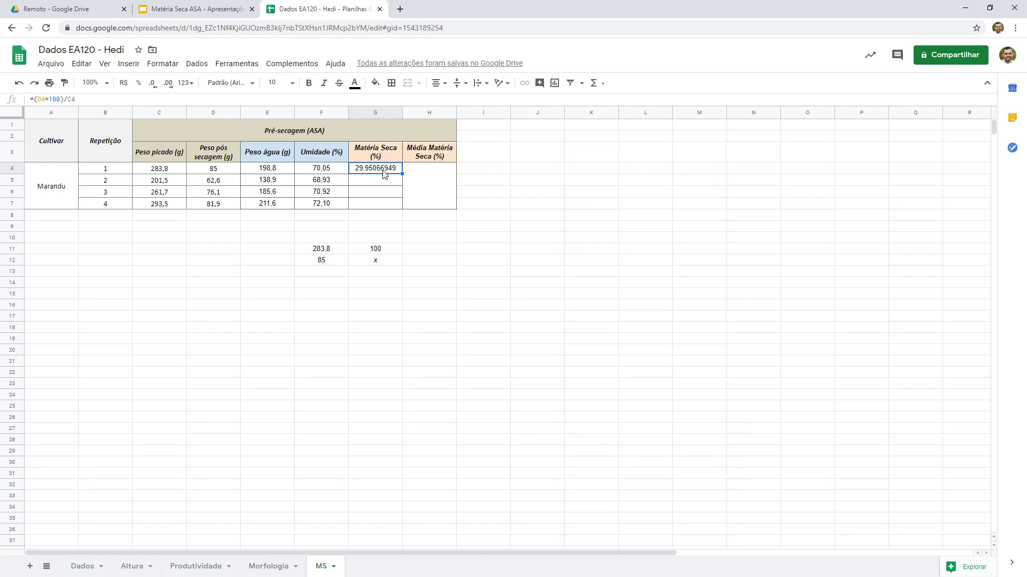
type("=")
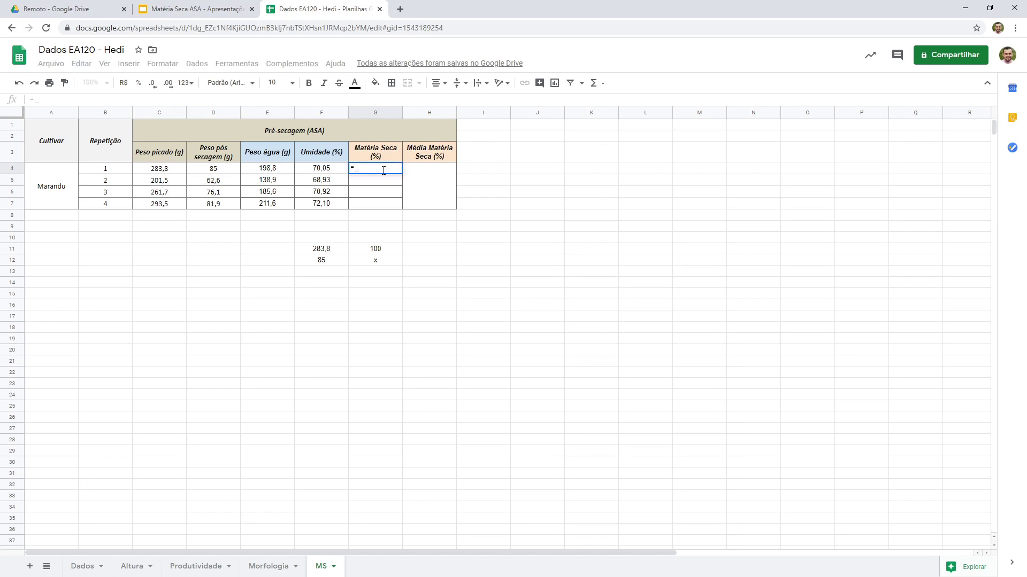
type("100-")
left_click(340, 170)
key("Return")
left_click(388, 172)
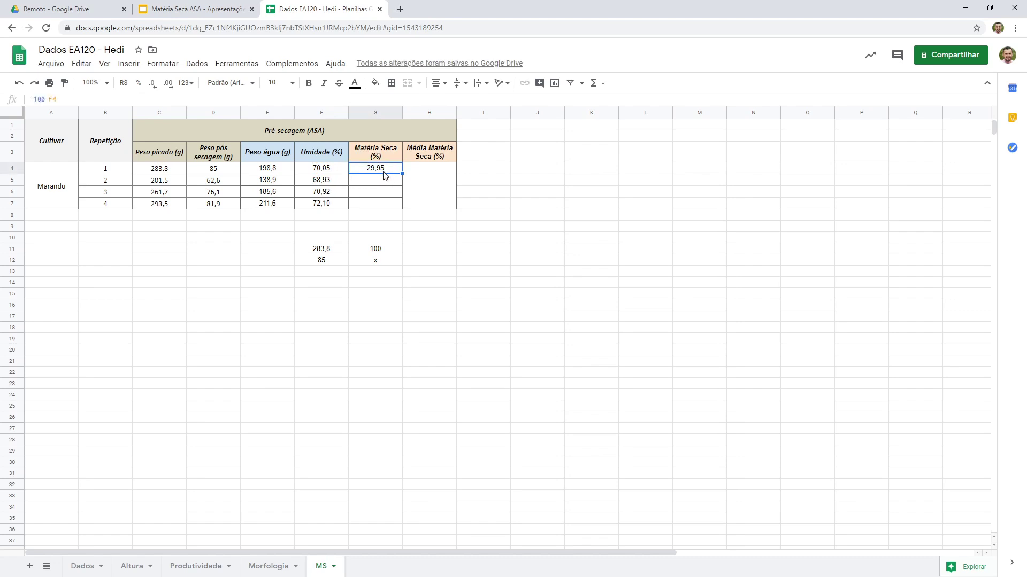
key("ctrl+z")
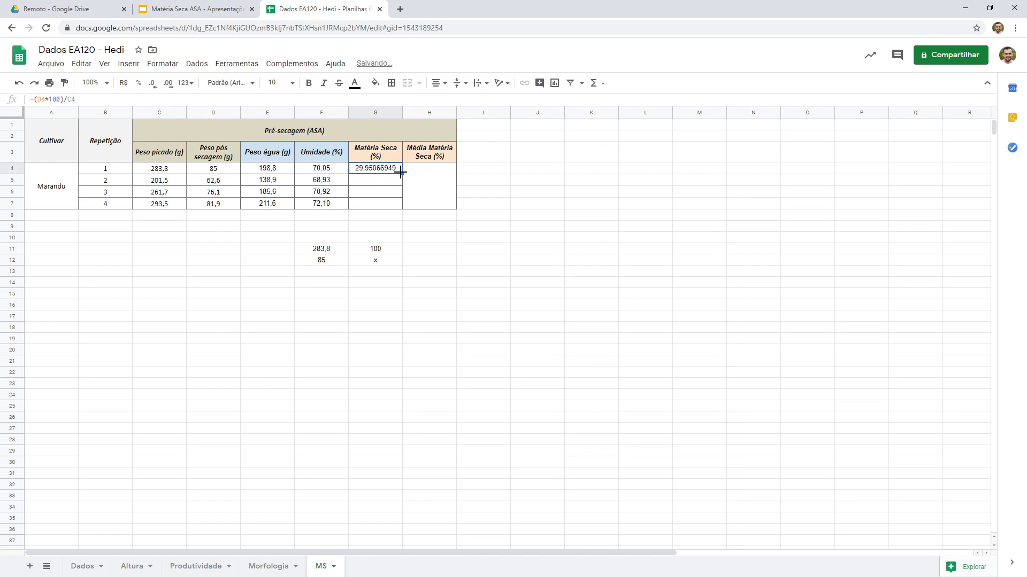
- Fill the Matéria Seca (%) formula down from G4 to G7 and reduce the results to two decimal places
left_click_drag(401, 172, 403, 208)
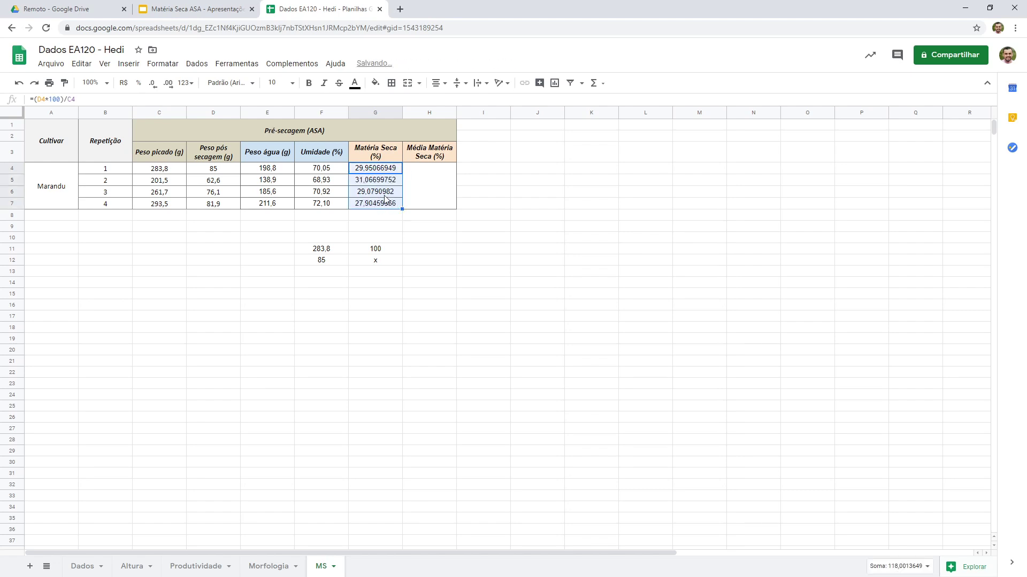
left_click(154, 83)
left_click(154, 83)
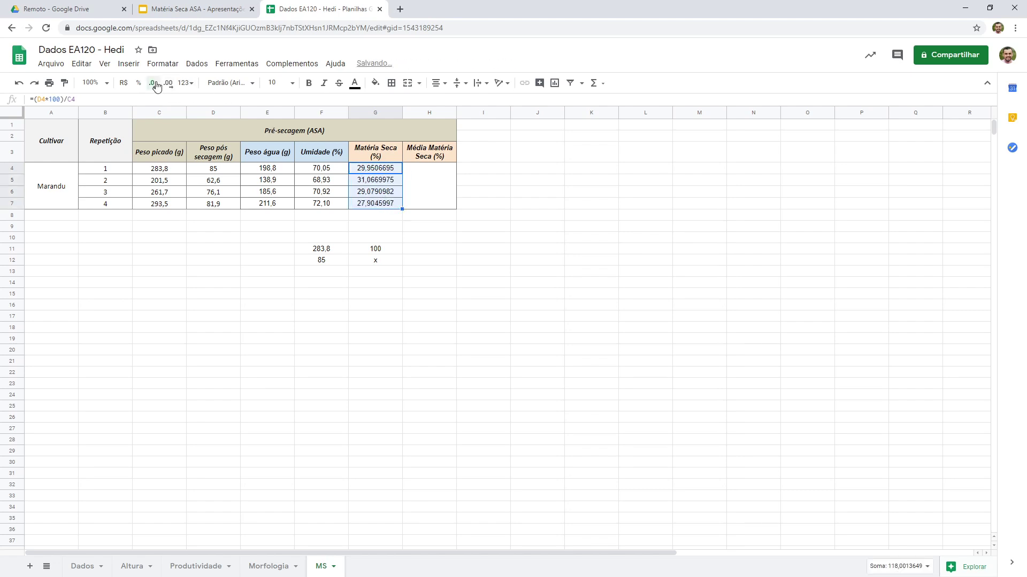
left_click(154, 84)
left_click(154, 83)
left_click(155, 84)
left_click(154, 84)
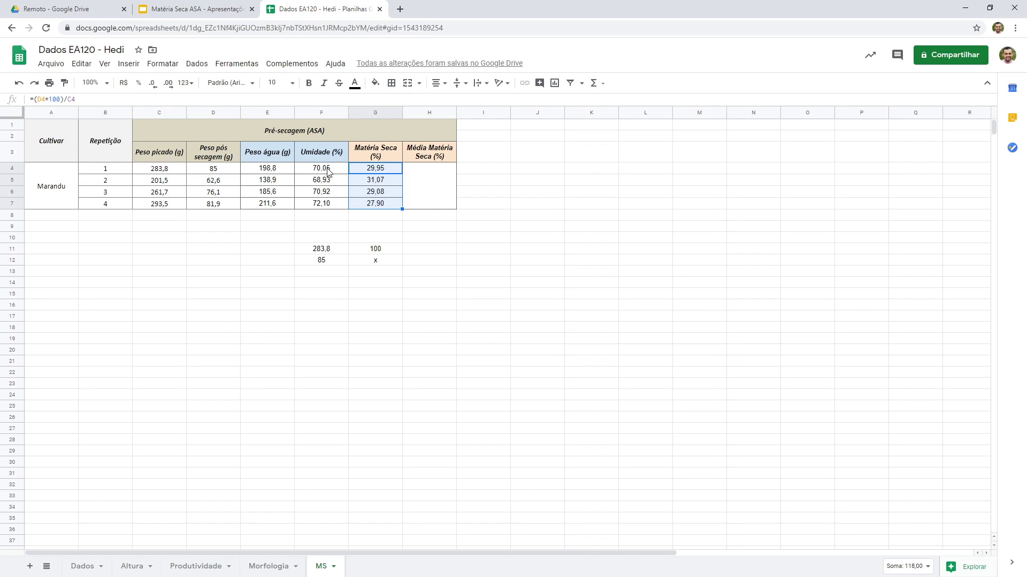
- Clear the scratch dry matter proportion below the table in F11:G12
left_click_drag(339, 250, 375, 266)
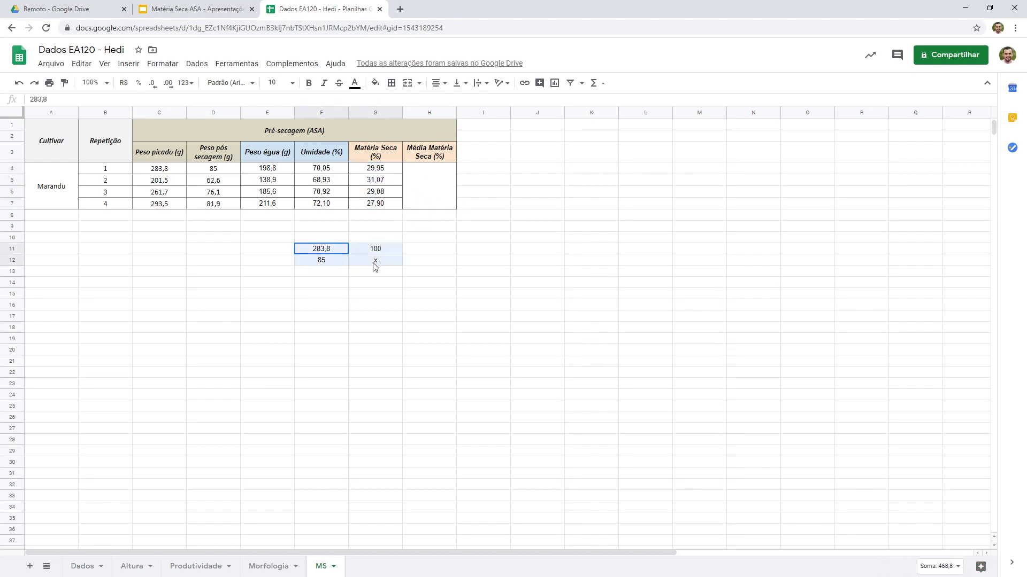
key("Delete")
- Calculate the average dry matter in the merged Média Matéria Seca (%) cell with =MÉDIA(G4:G7)
left_click(432, 192)
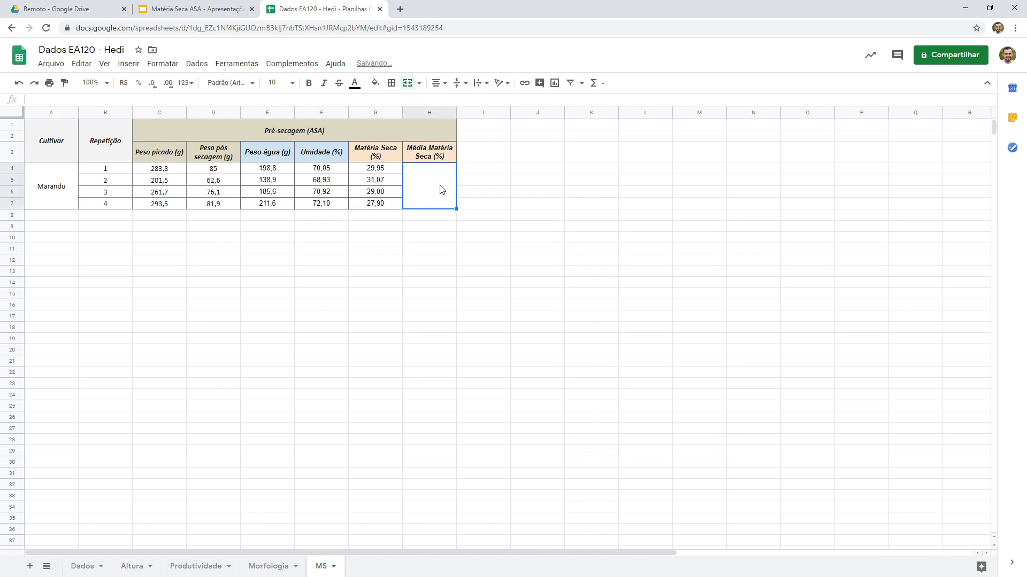
double_click(428, 189)
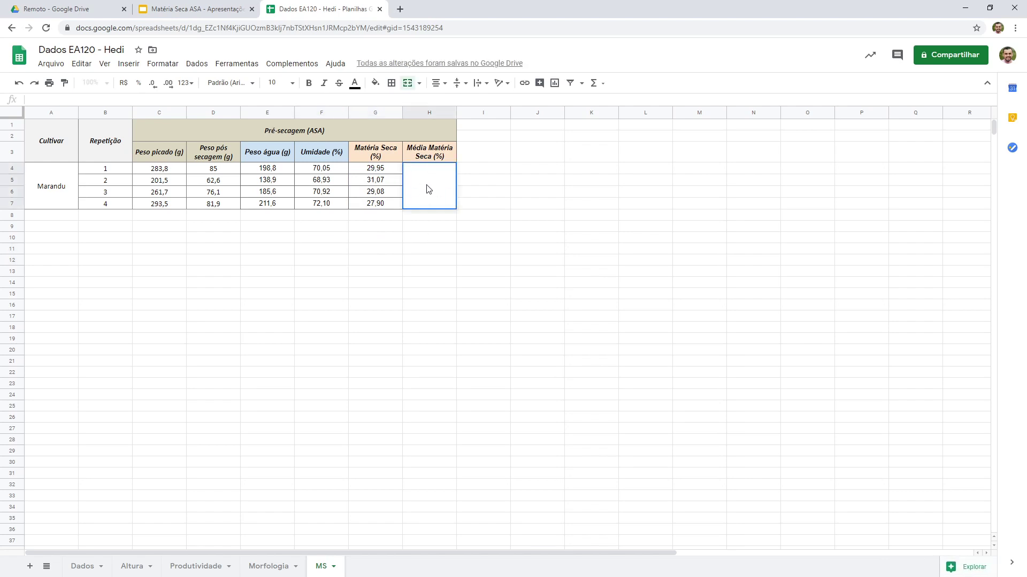
type("=MÉDIA(")
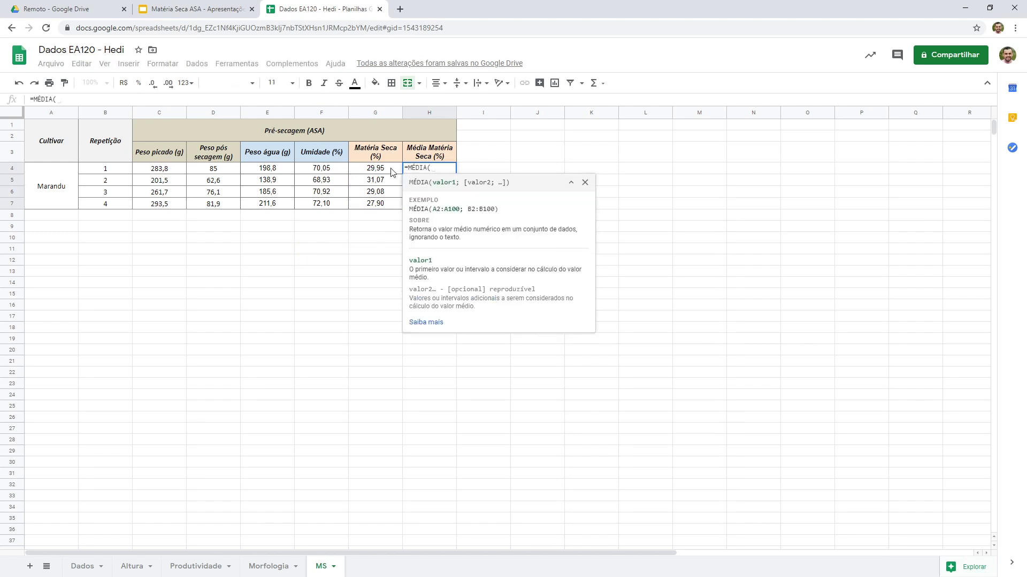
left_click_drag(391, 170, 390, 207)
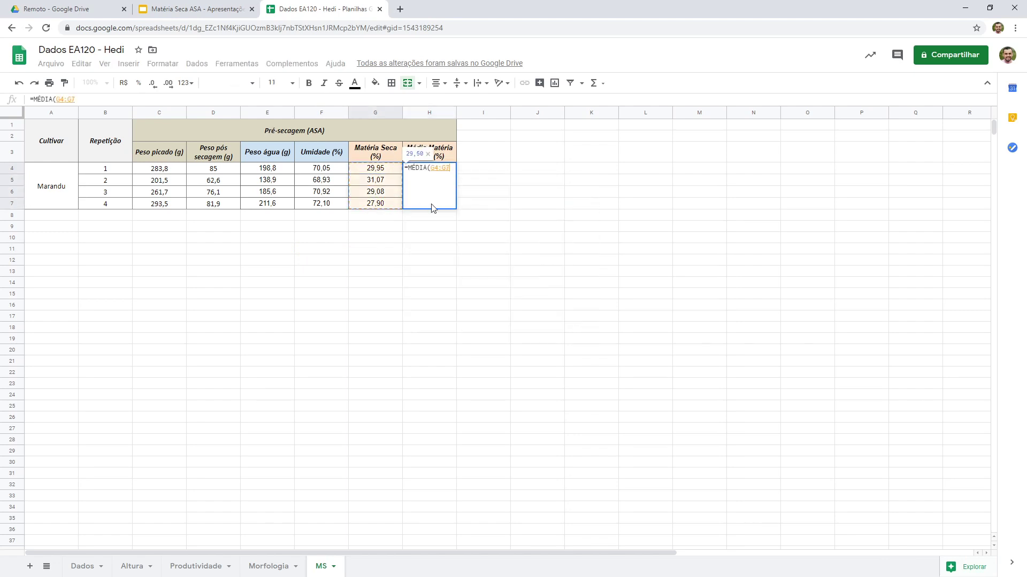
key("Return")
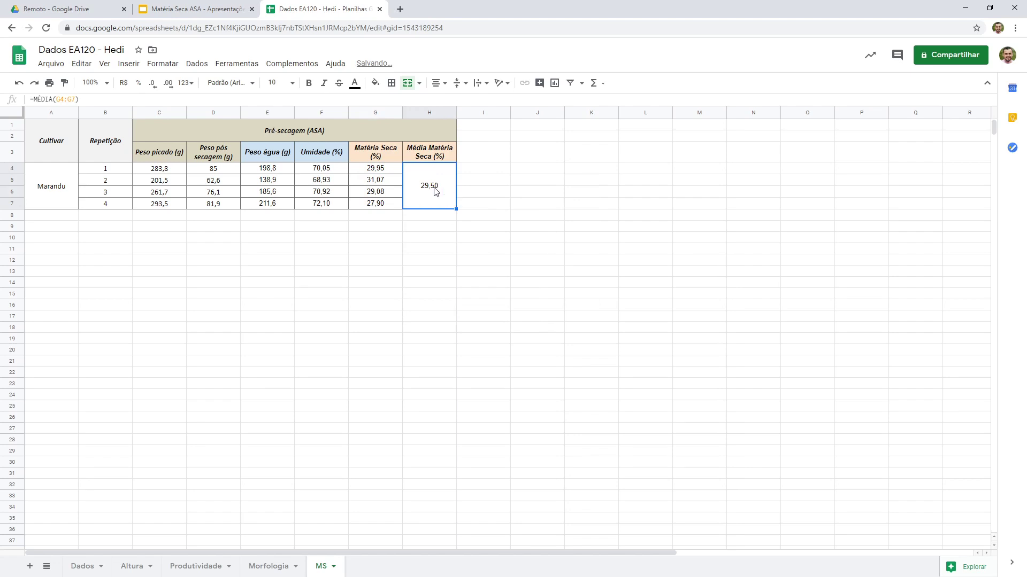
left_click(58, 188)
left_click(315, 131)
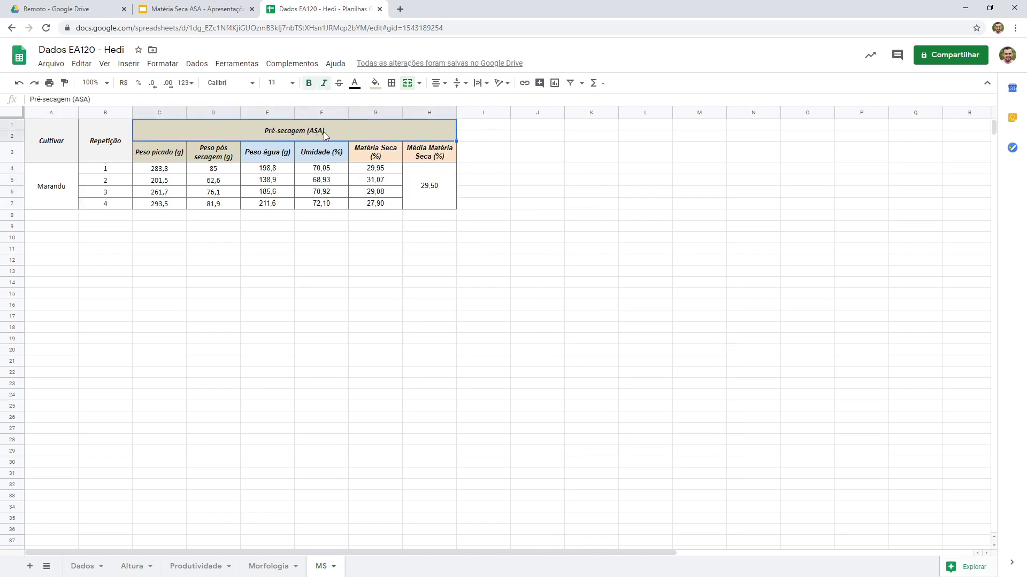
left_click(431, 193)
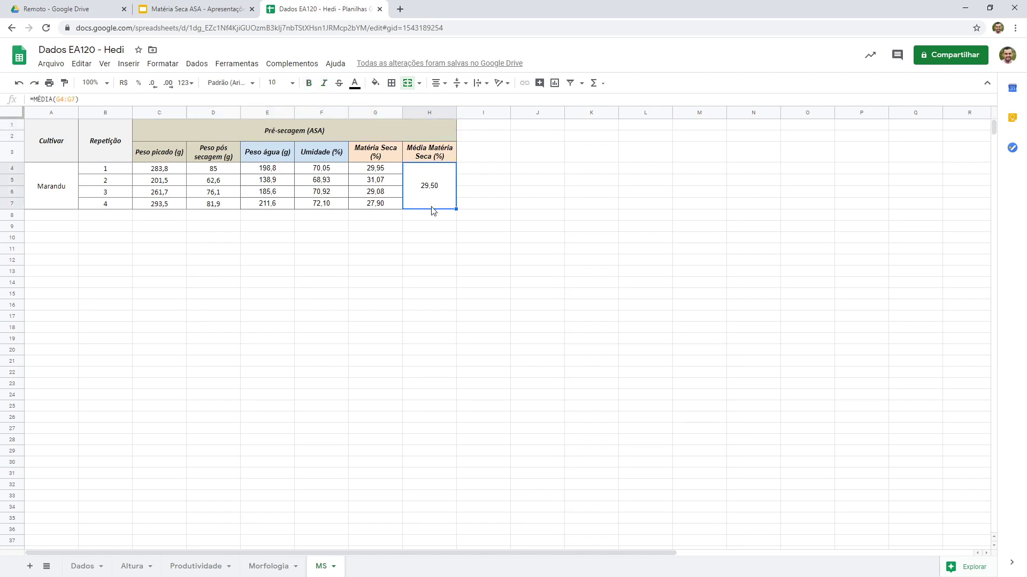